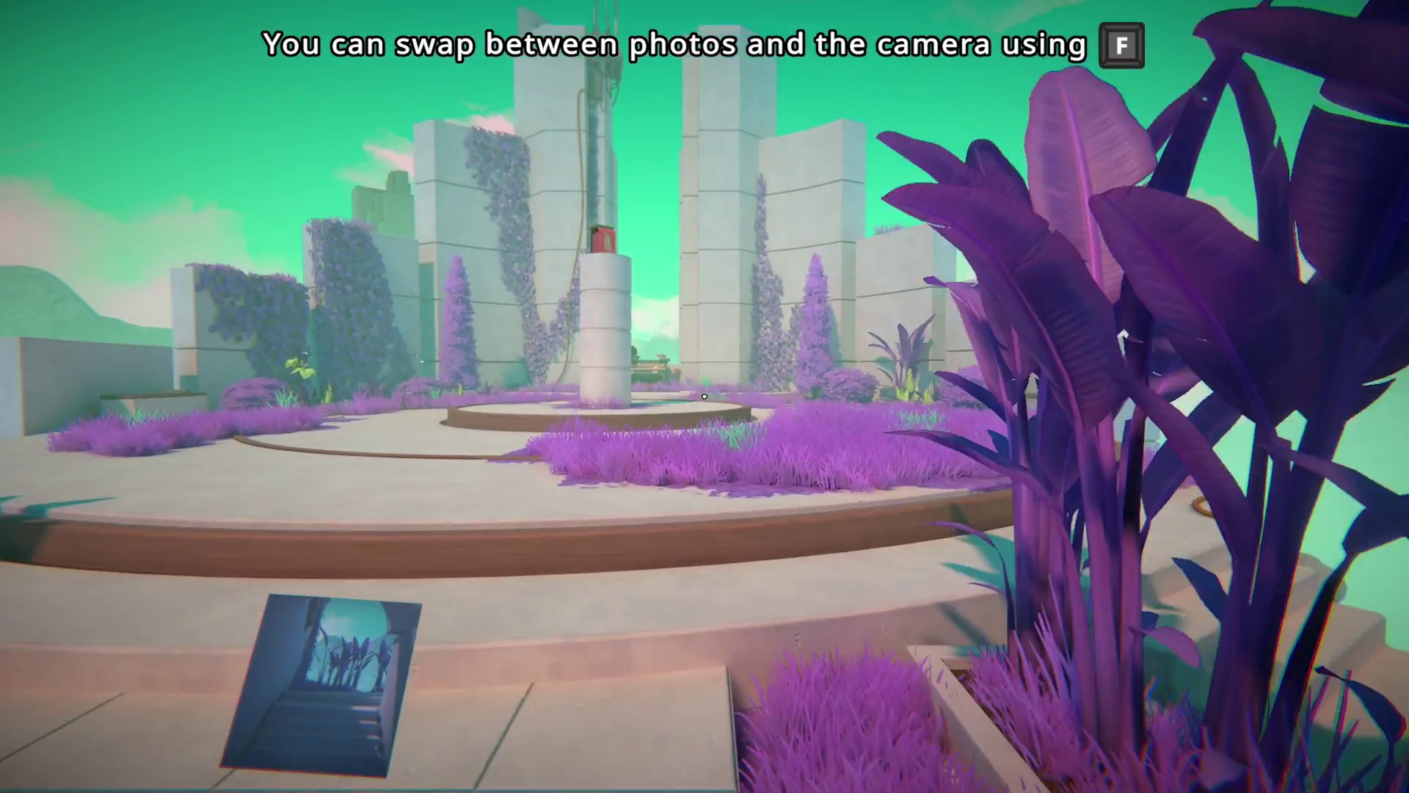
# Place the blue stairway photo, climb the new stairs and pick up the battery
pyautogui.press('f')
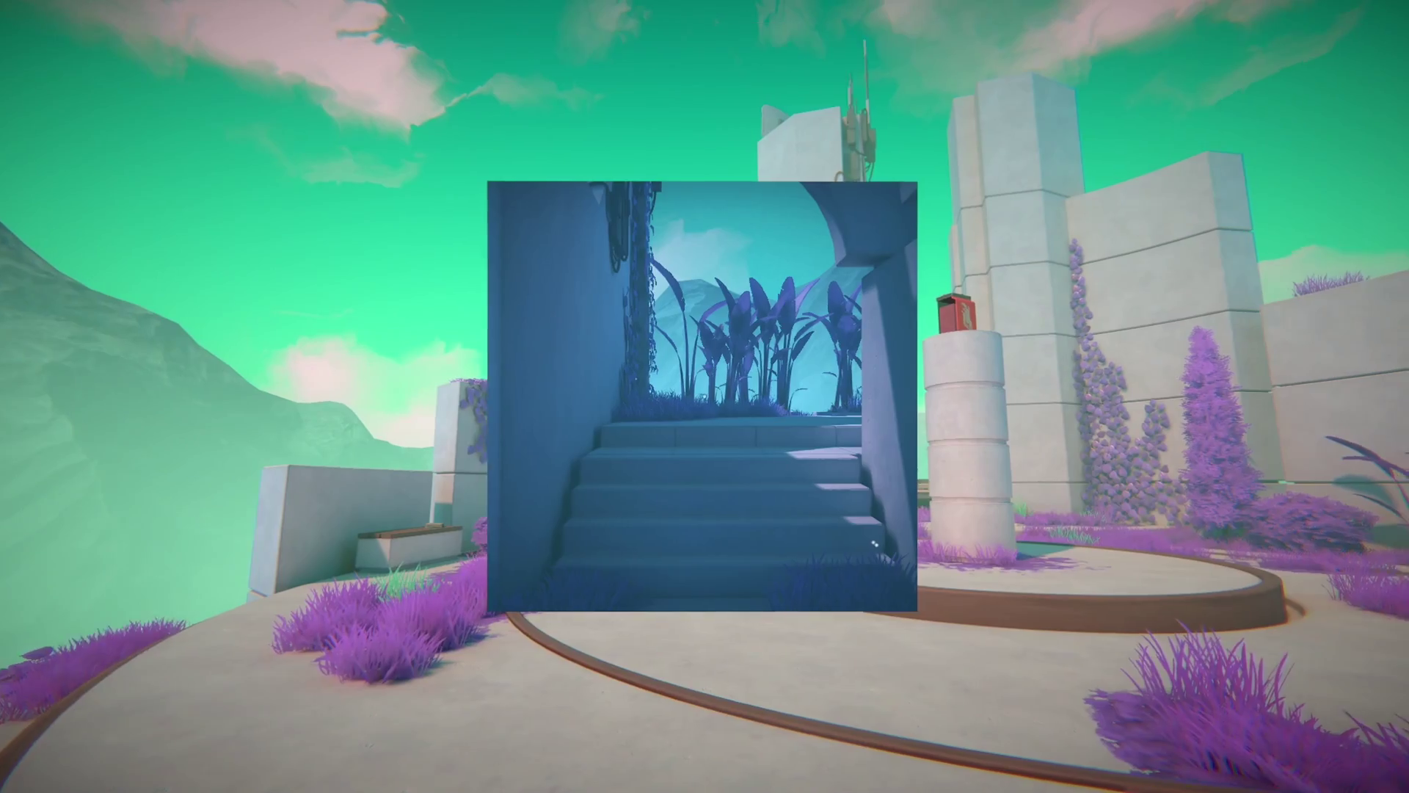
pyautogui.click(705, 397)
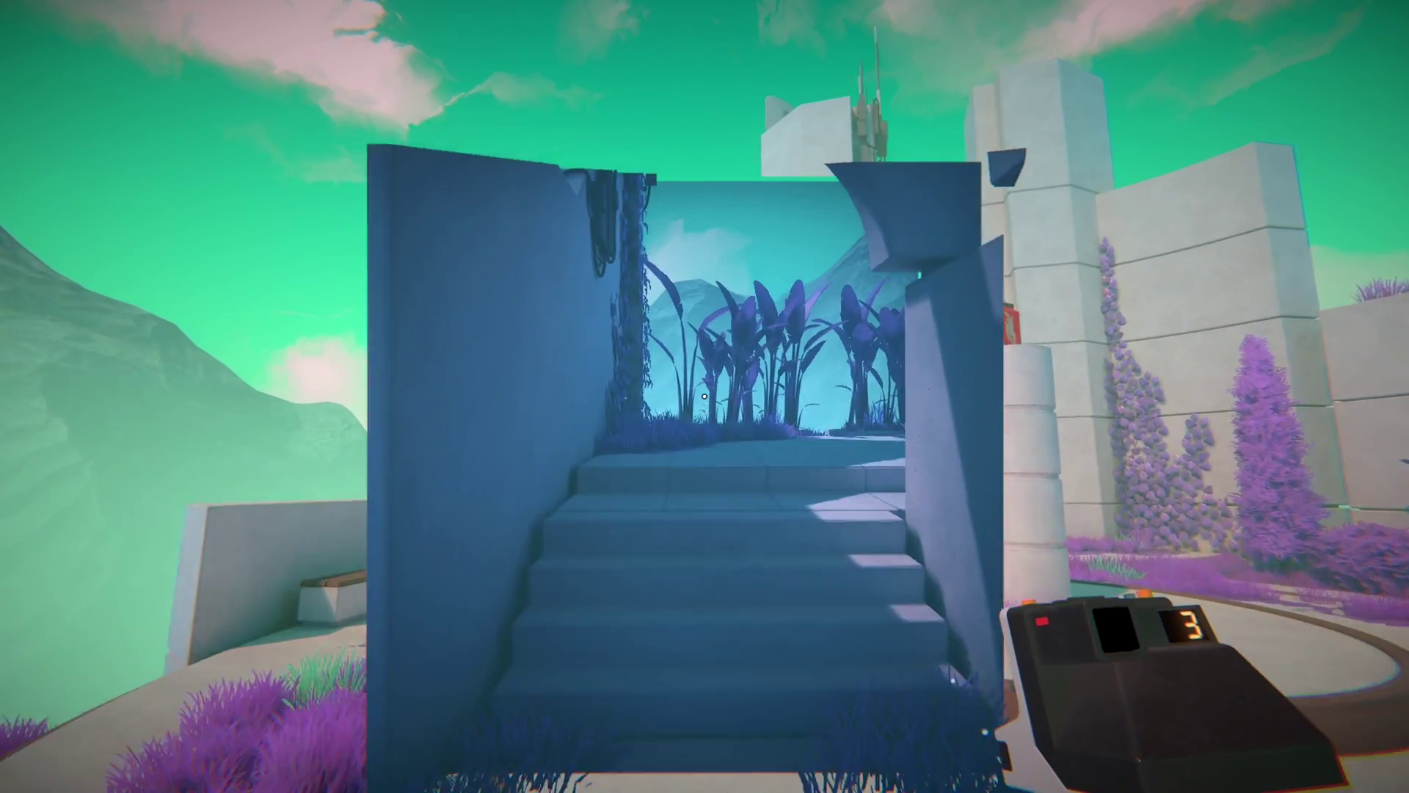
pyautogui.press('w')
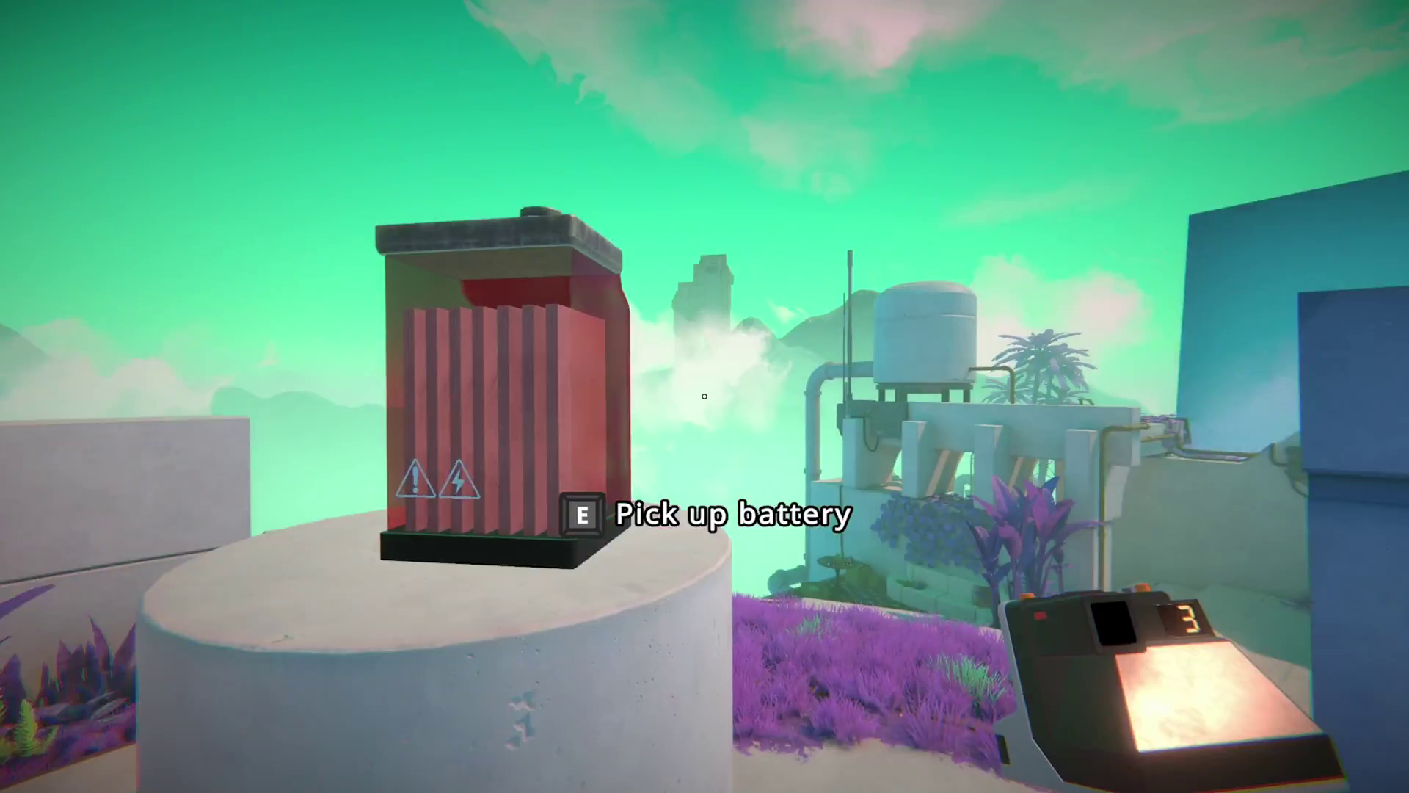
pyautogui.press('e')
# Raise the black-and-white terrace photo, line it up and place it into the world
pyautogui.press('f')
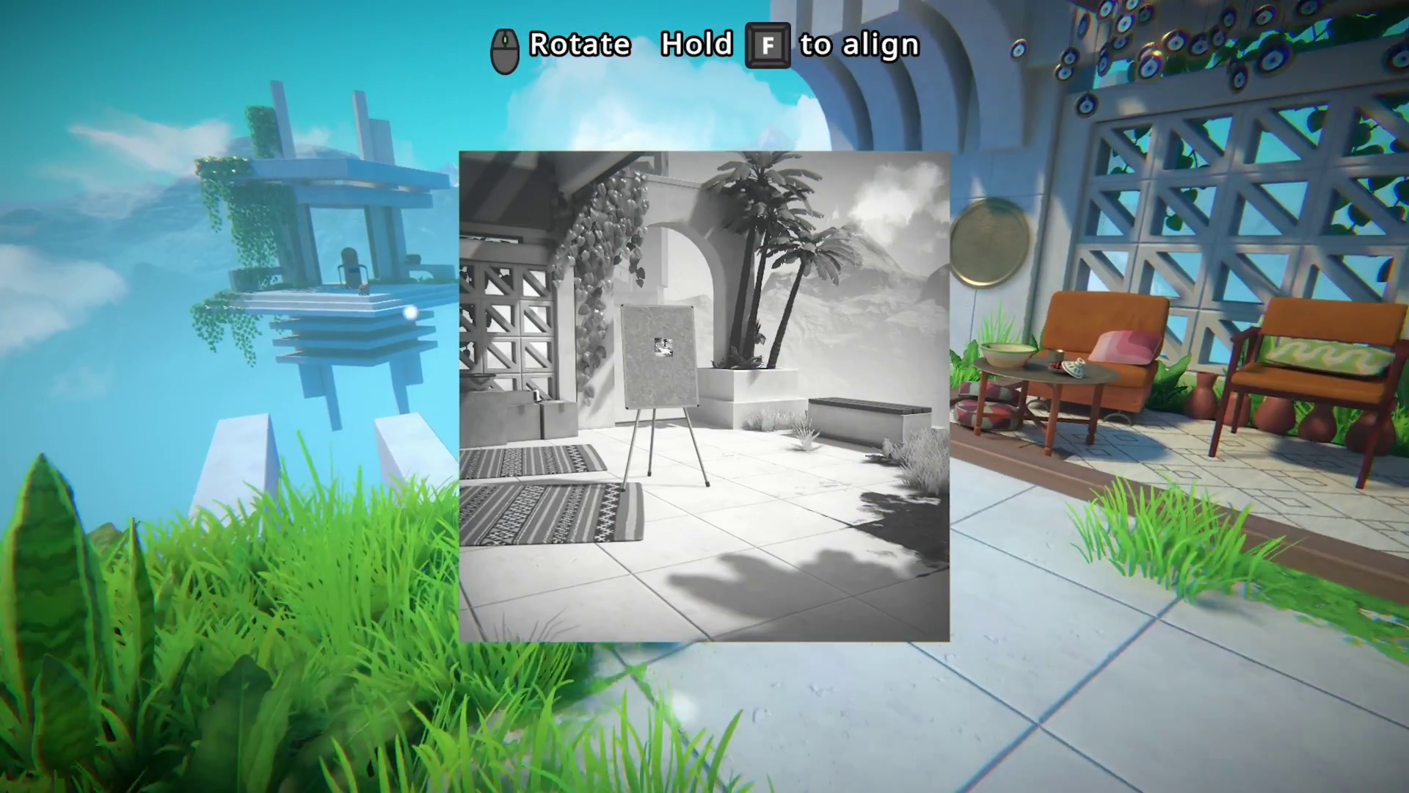
pyautogui.moveTo(705, 441); pyautogui.dragTo(551, 495)
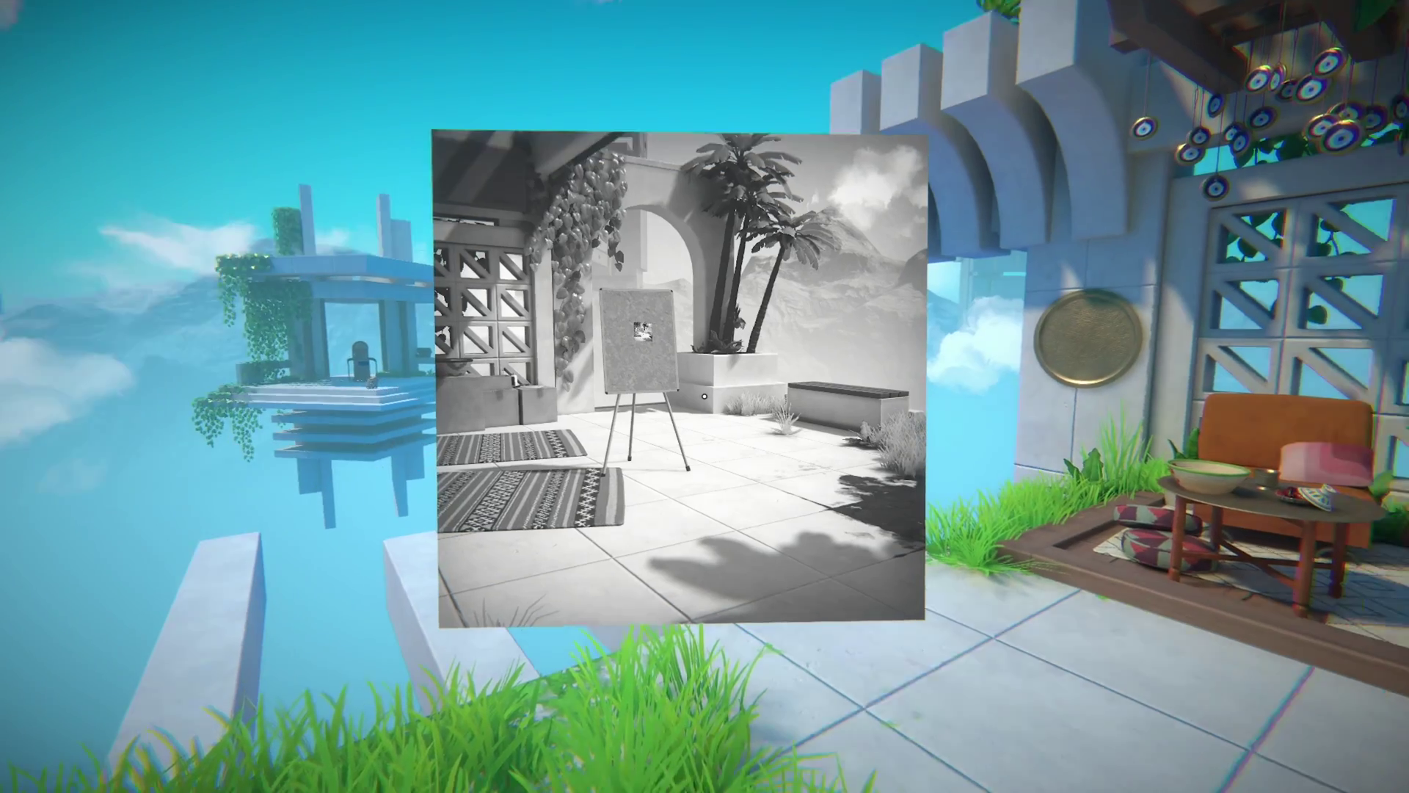
pyautogui.click(705, 397)
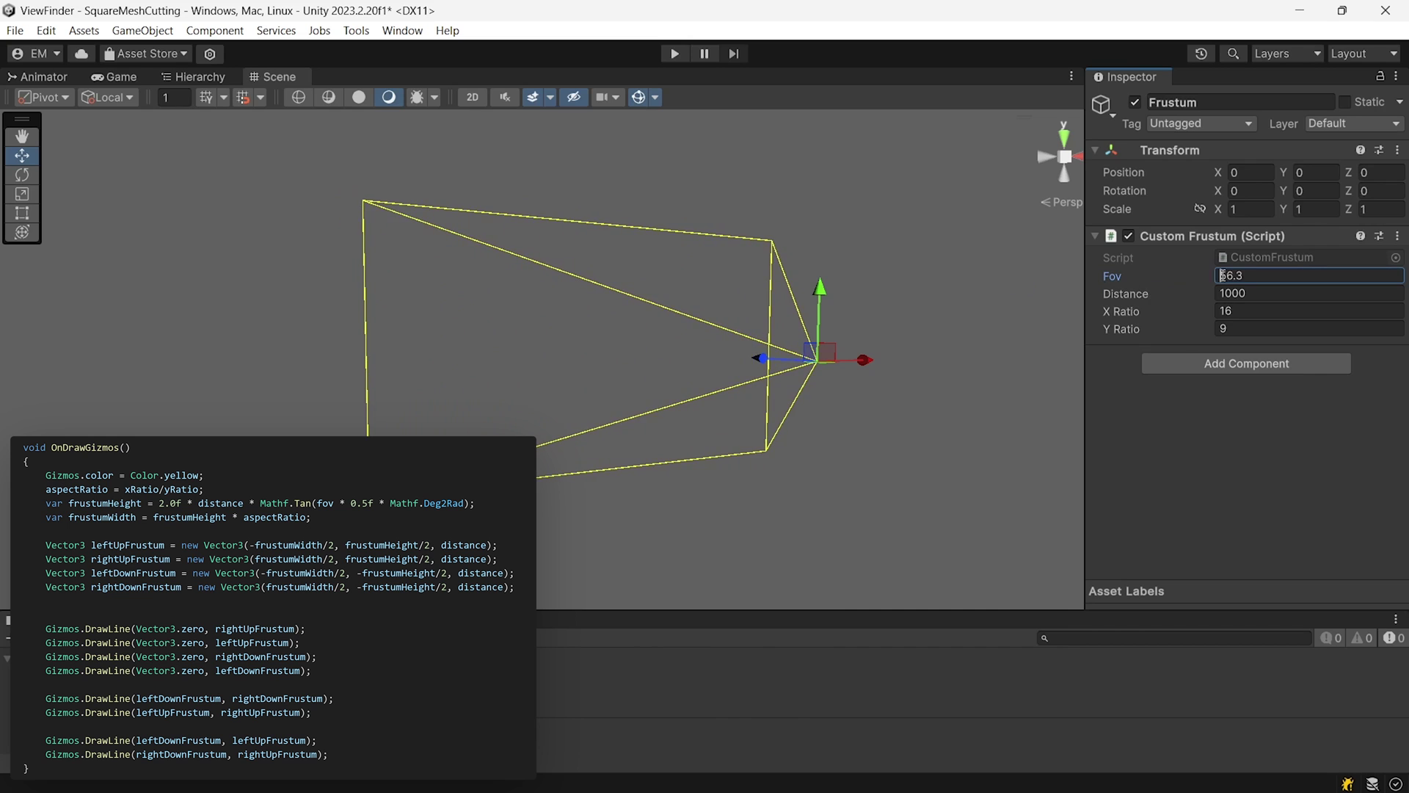
pyautogui.write('0')
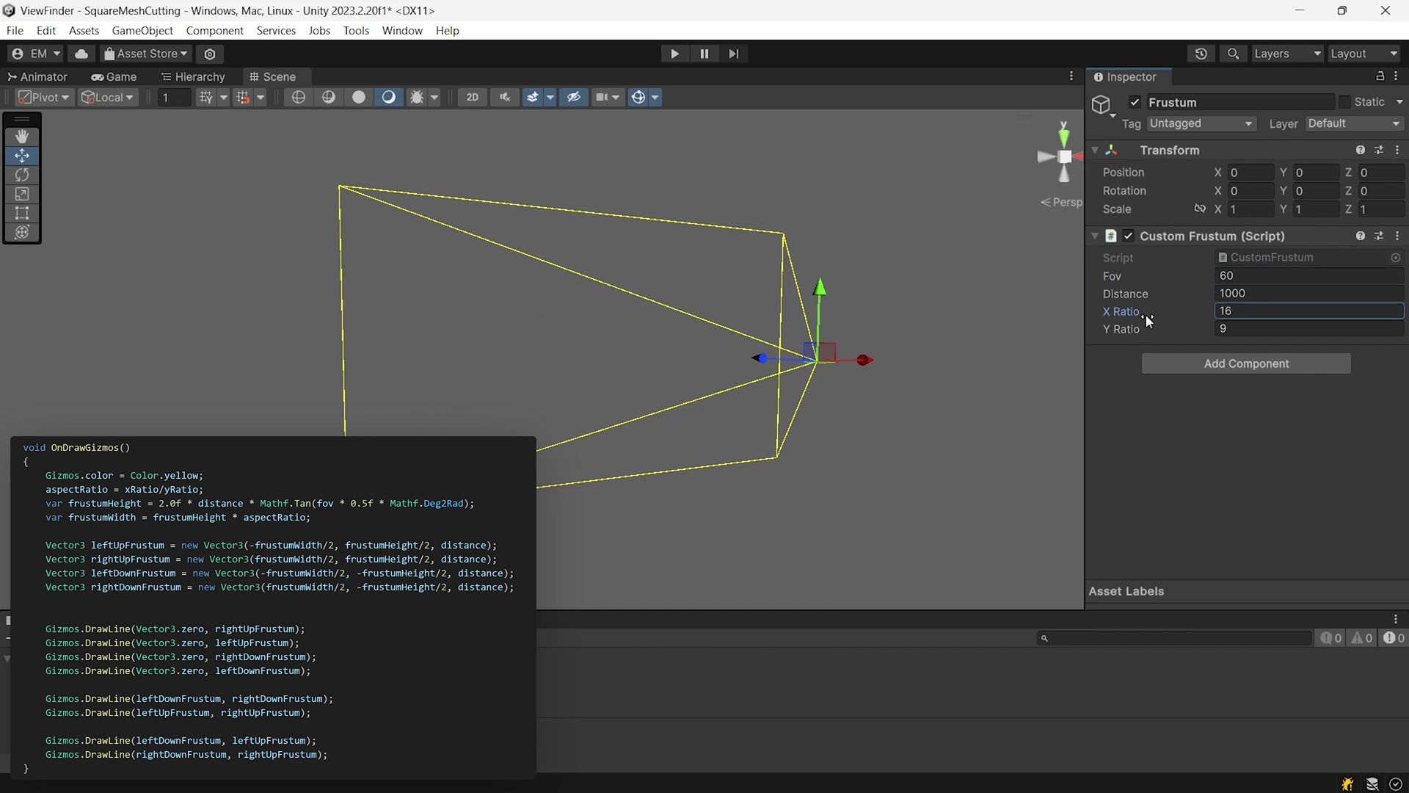
# Set the frustum Fov to 60 and adjust its X and Y ratios around the slicing plane
pyautogui.moveTo(1121, 329)
pyautogui.mouseDown()
pyautogui.moveTo(1193, 301)
pyautogui.moveTo(1093, 303)
pyautogui.mouseUp()
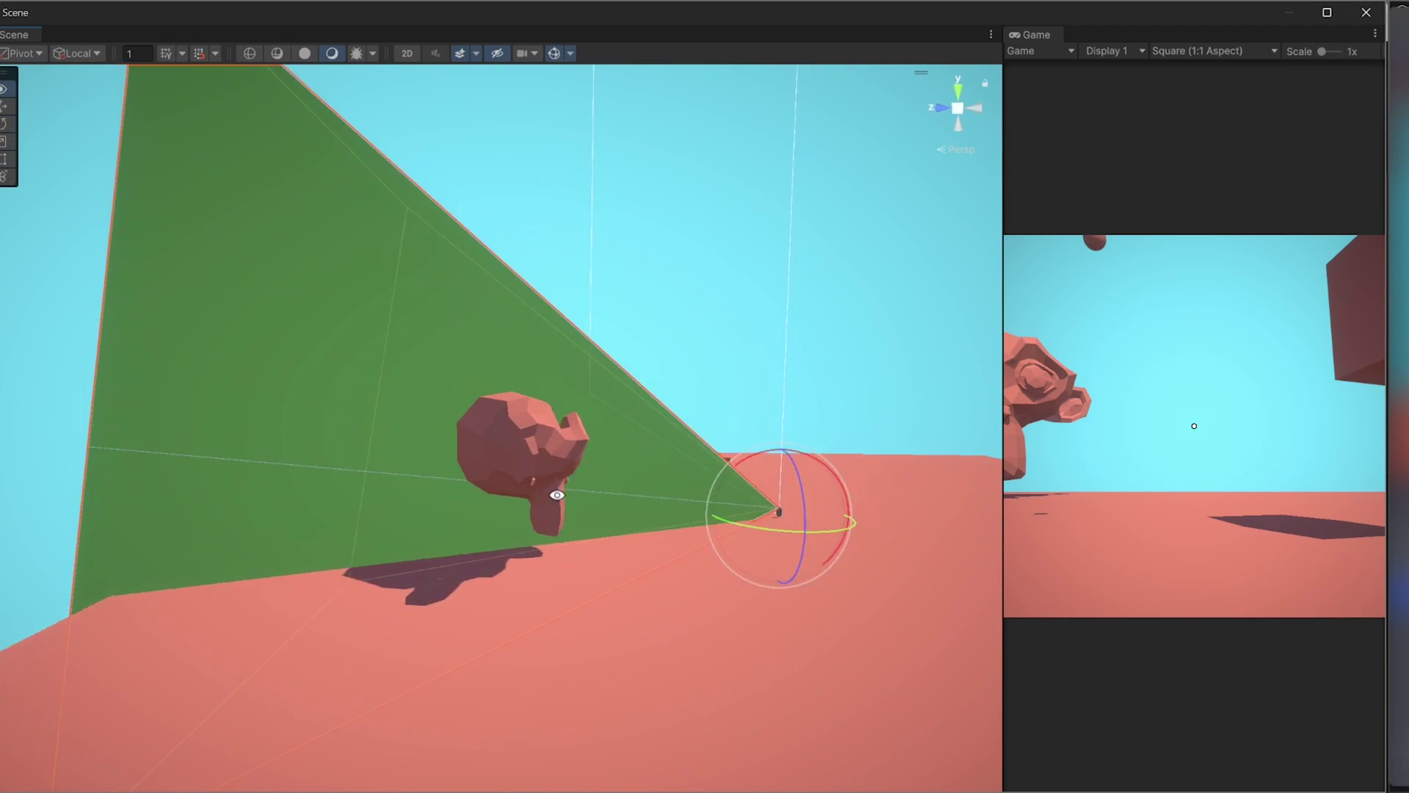
pyautogui.keyDown('alt'); pyautogui.moveTo(556, 497); pyautogui.dragTo(666, 522, button='right'); pyautogui.keyUp('alt')
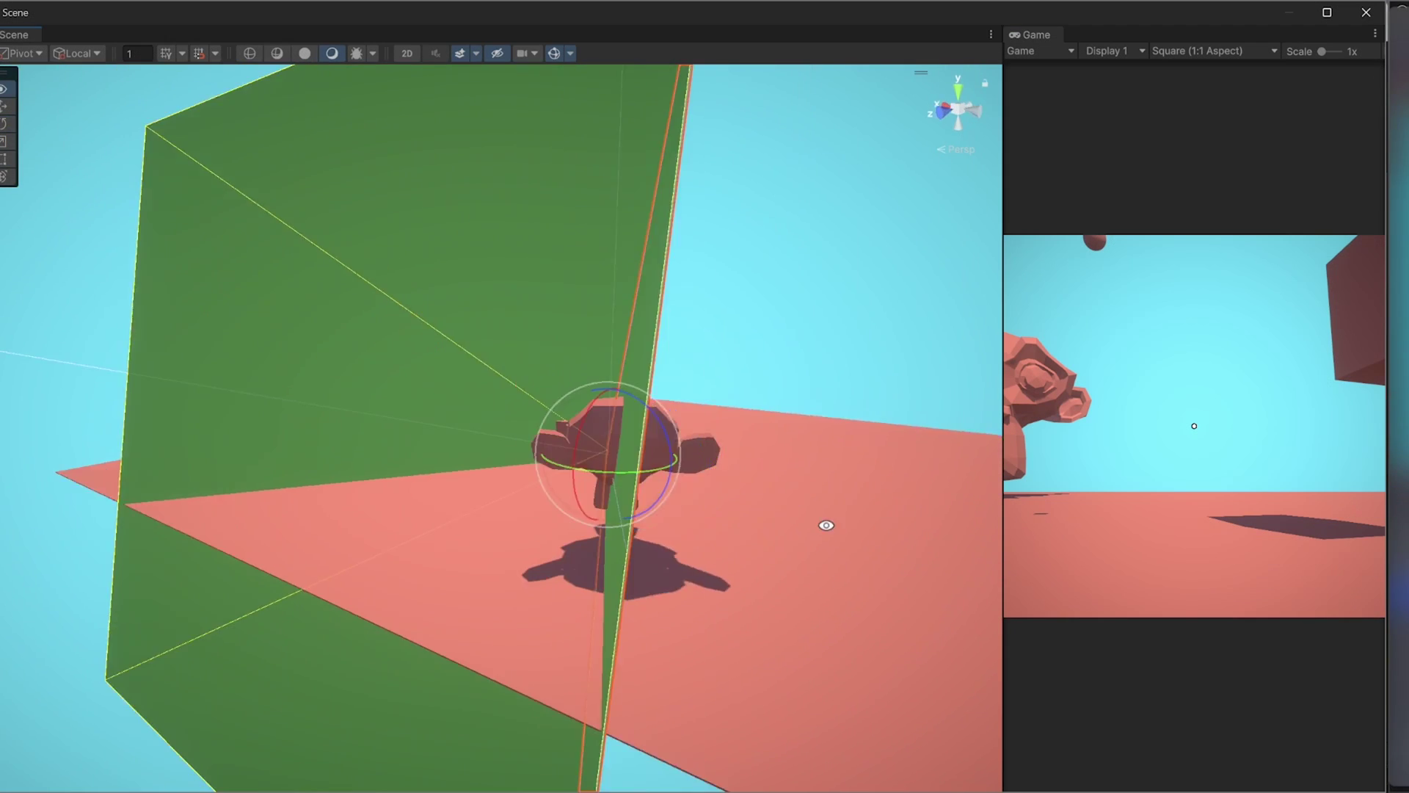
pyautogui.keyDown('alt'); pyautogui.moveTo(666, 523); pyautogui.dragTo(793, 528); pyautogui.keyUp('alt')
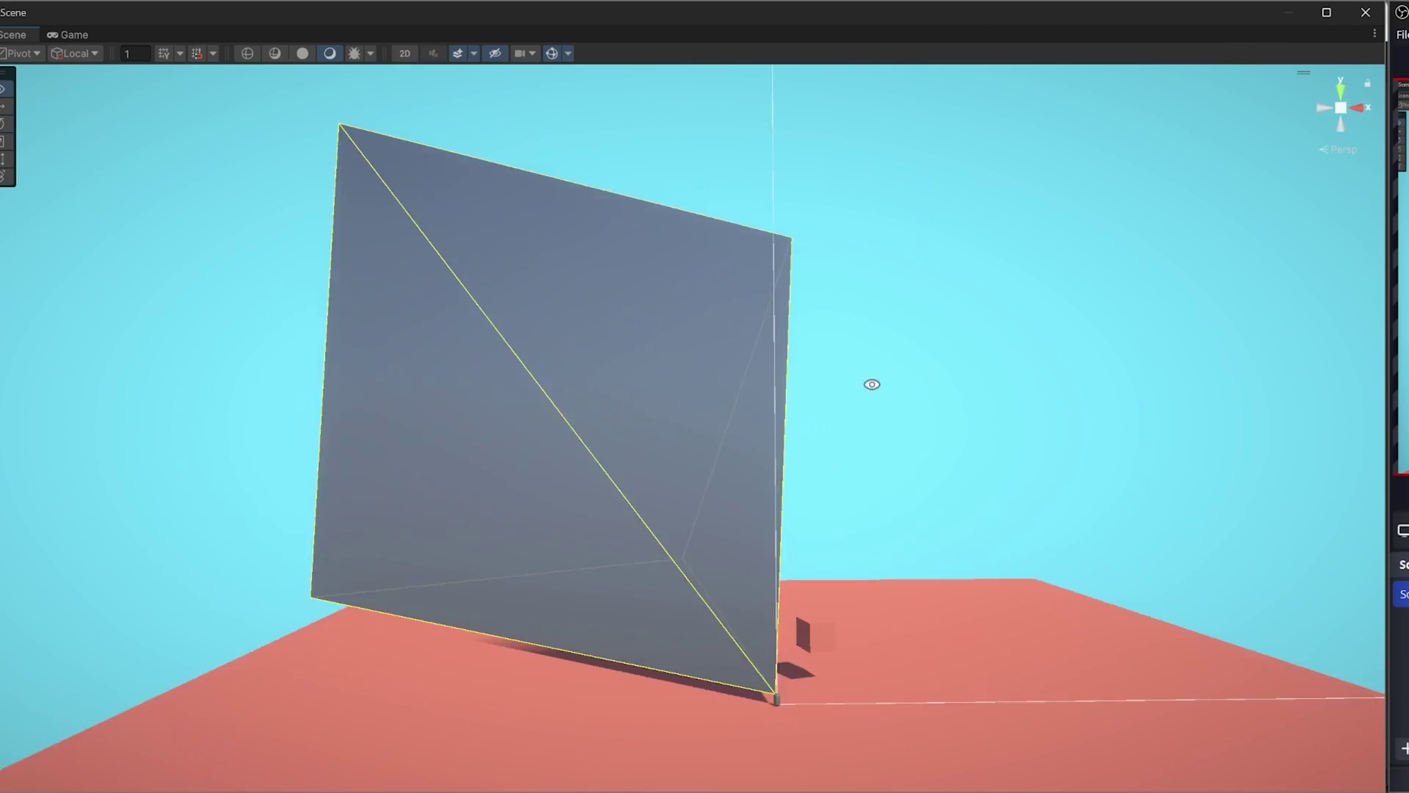
pyautogui.moveTo(872, 383)
pyautogui.keyDown('alt'); pyautogui.mouseDown()
pyautogui.moveTo(921, 307)
pyautogui.moveTo(587, 484)
pyautogui.moveTo(113, 442)
pyautogui.mouseUp(); pyautogui.keyUp('alt')
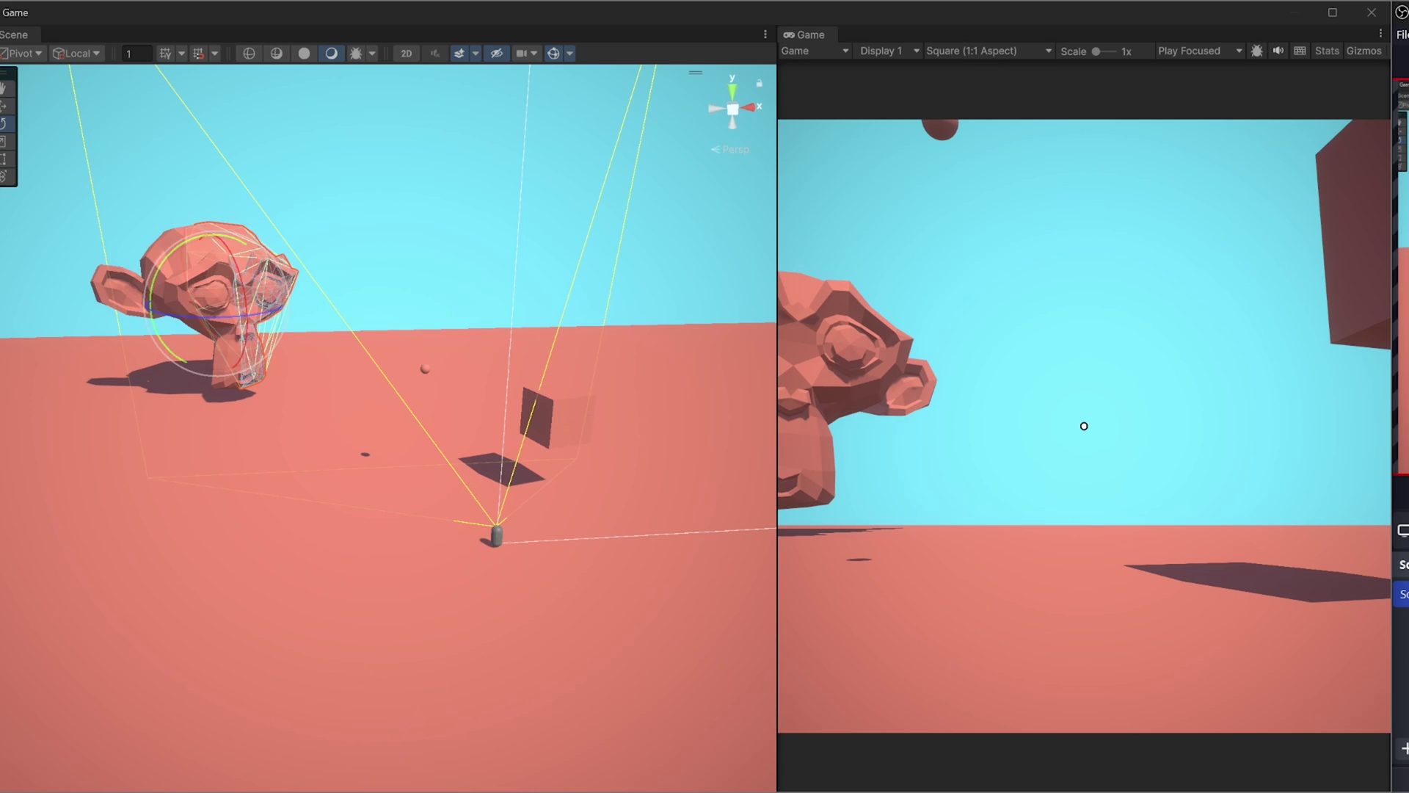
# Move a sliced monkey head piece right and inspect the sliced small cube
pyautogui.moveTo(166, 308); pyautogui.dragTo(202, 311)
pyautogui.click(507, 430)
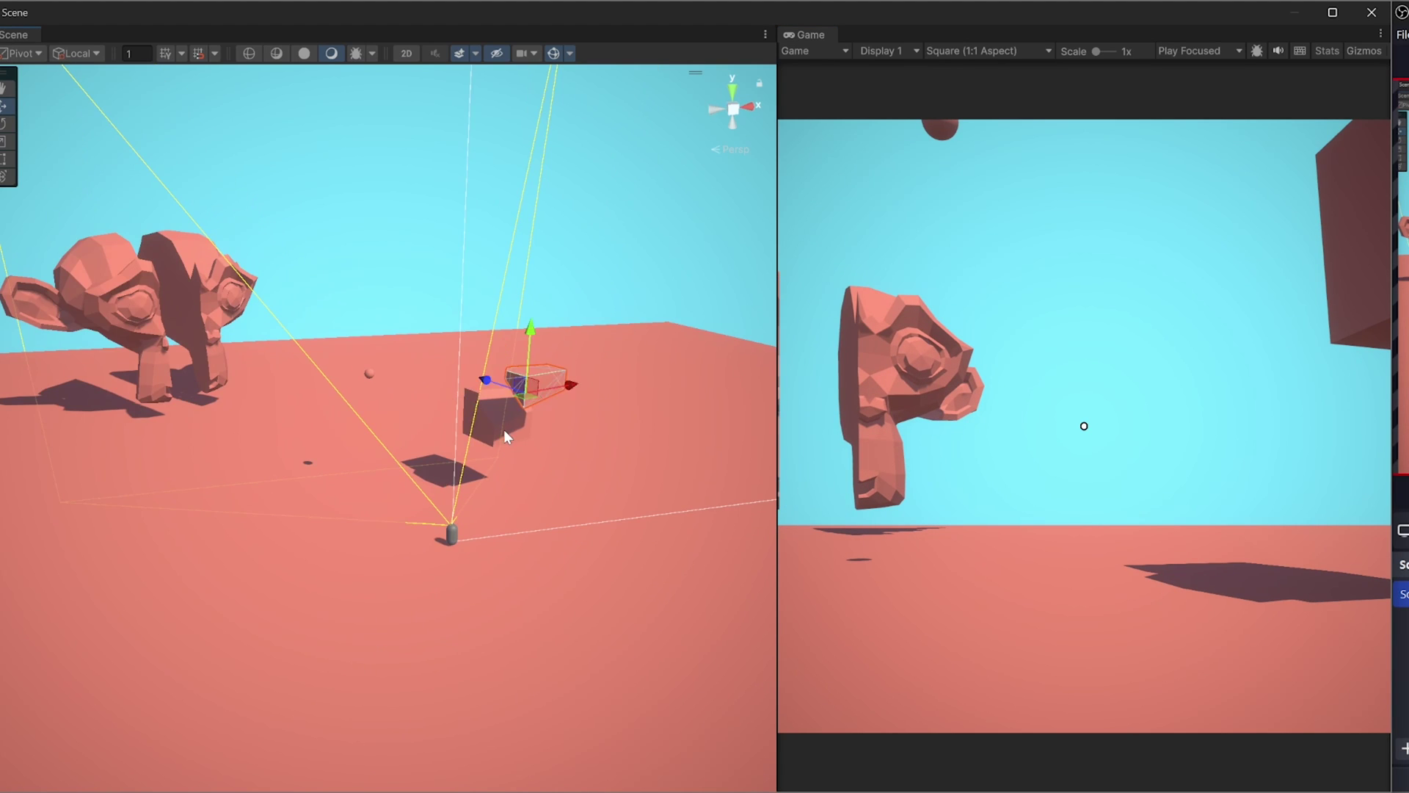
pyautogui.moveTo(445, 444)
pyautogui.mouseDown(button='right')
pyautogui.moveTo(331, 386)
pyautogui.moveTo(407, 277)
pyautogui.mouseUp(button='right')
pyautogui.scroll(-3, 330, 386)
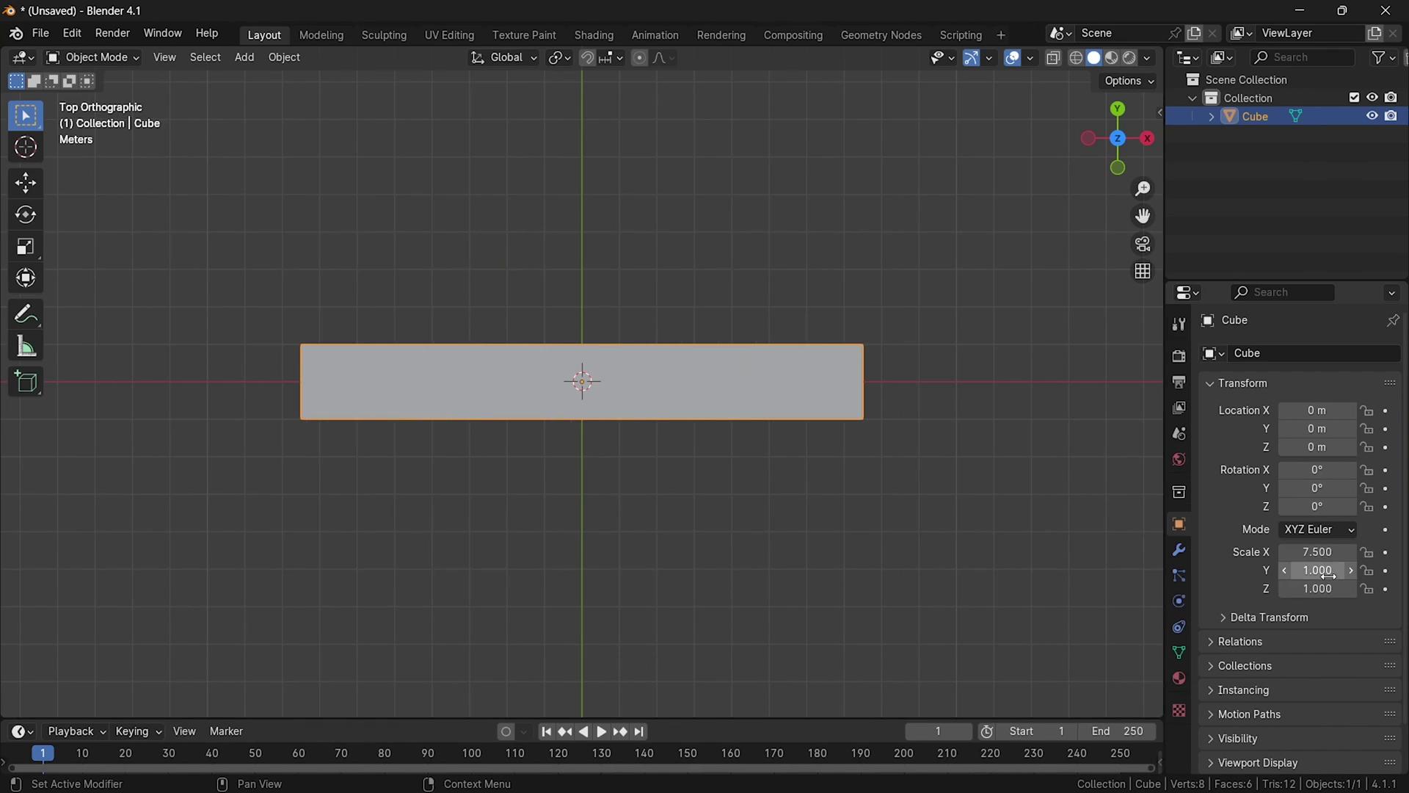
pyautogui.write('500')
# Scale the cube to 5 on Y, rename the duplicated platform and rotate it 90° upright
pyautogui.press('Tab')
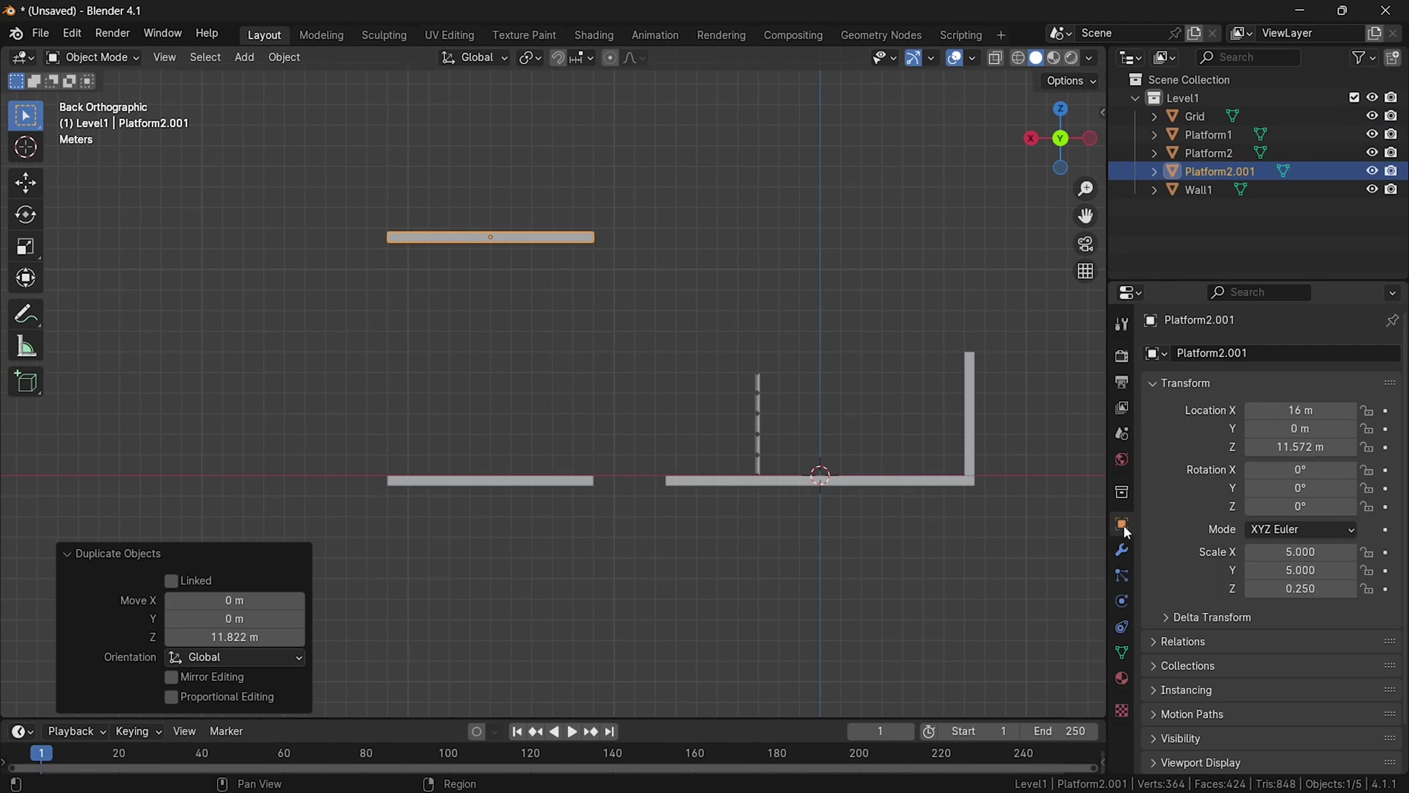
pyautogui.doubleClick(1219, 170)
pyautogui.write('3')
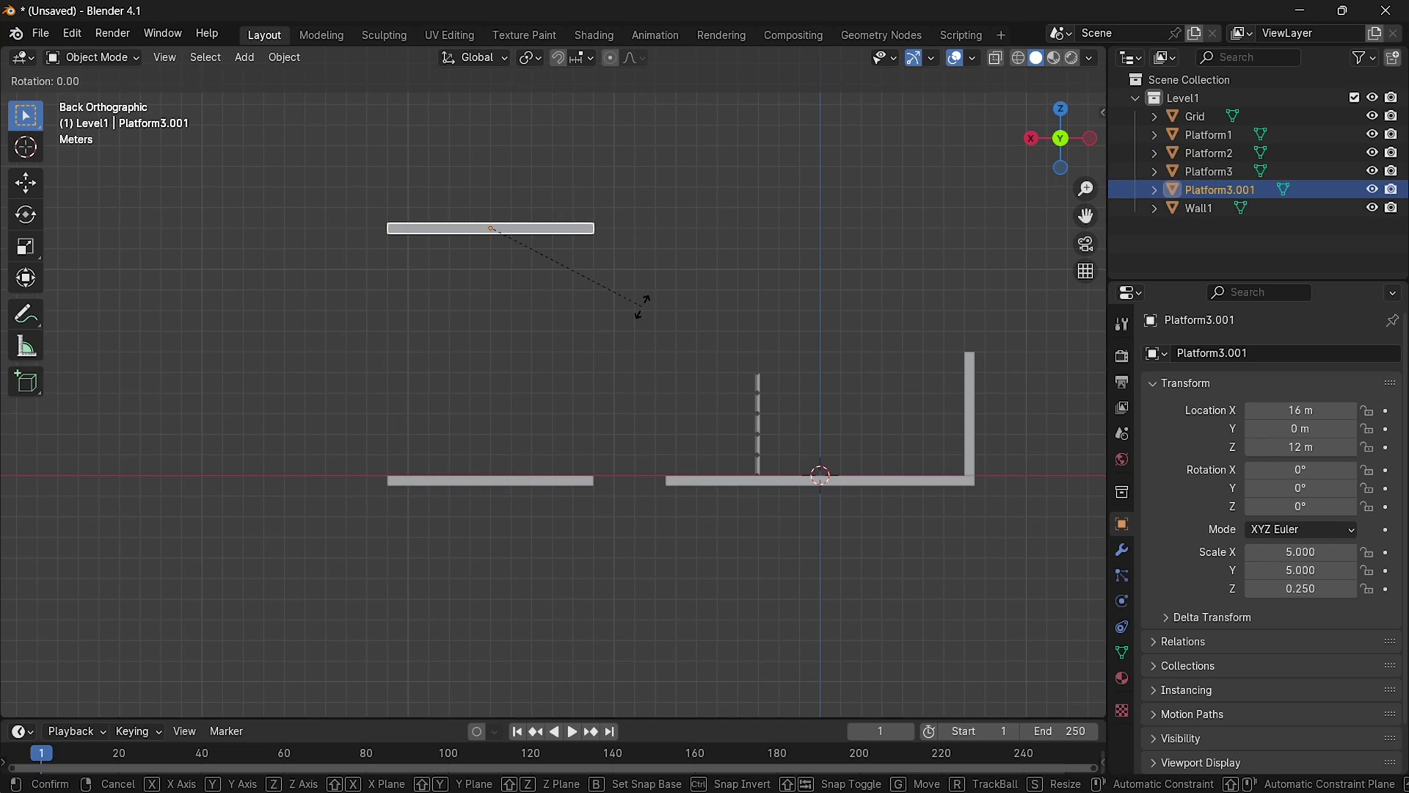
pyautogui.write('90')
pyautogui.press('Return')
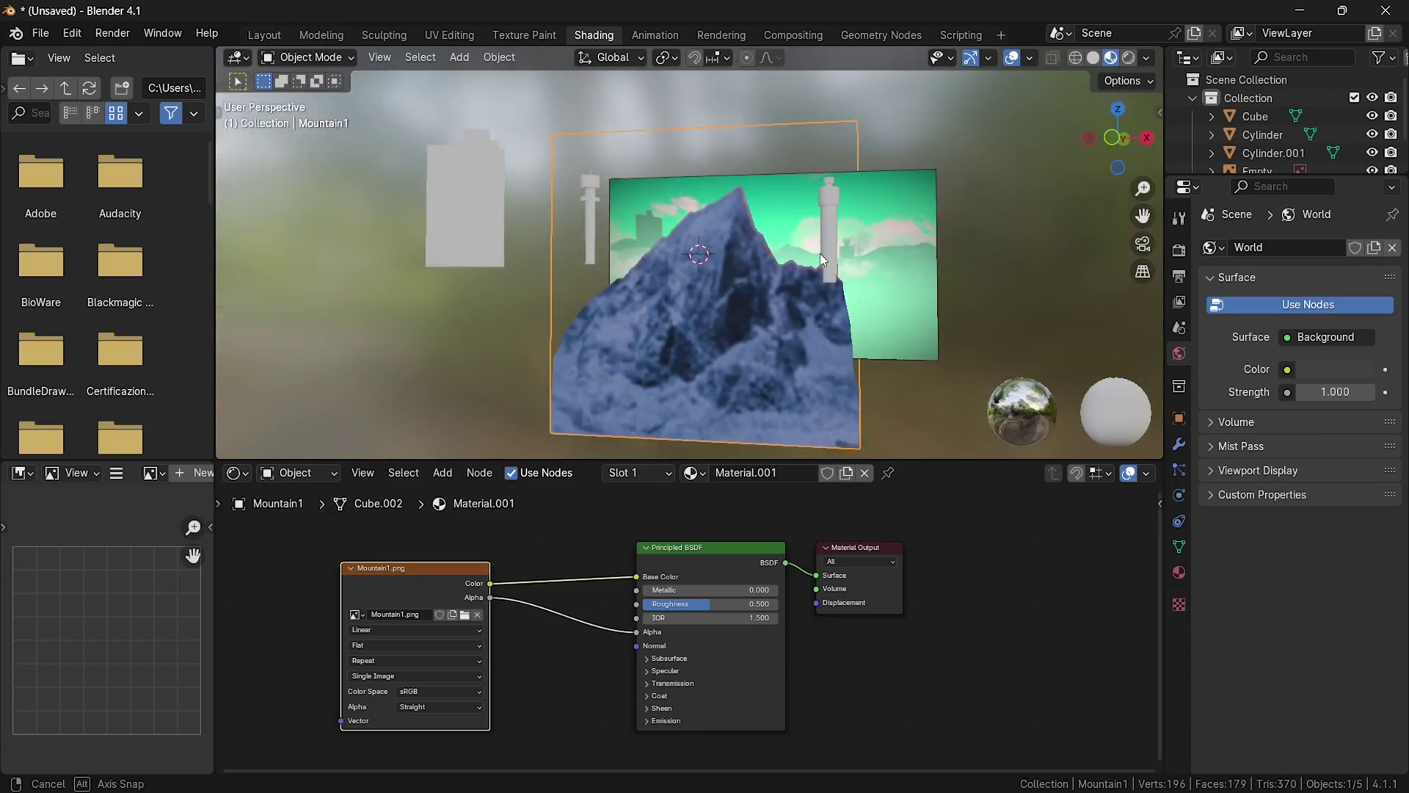
# Scale up the mountain backdrop plane behind the tower and cylinder models
pyautogui.moveTo(820, 253); pyautogui.dragTo(901, 277, button='middle')
pyautogui.press('s')
pyautogui.click(777, 334)
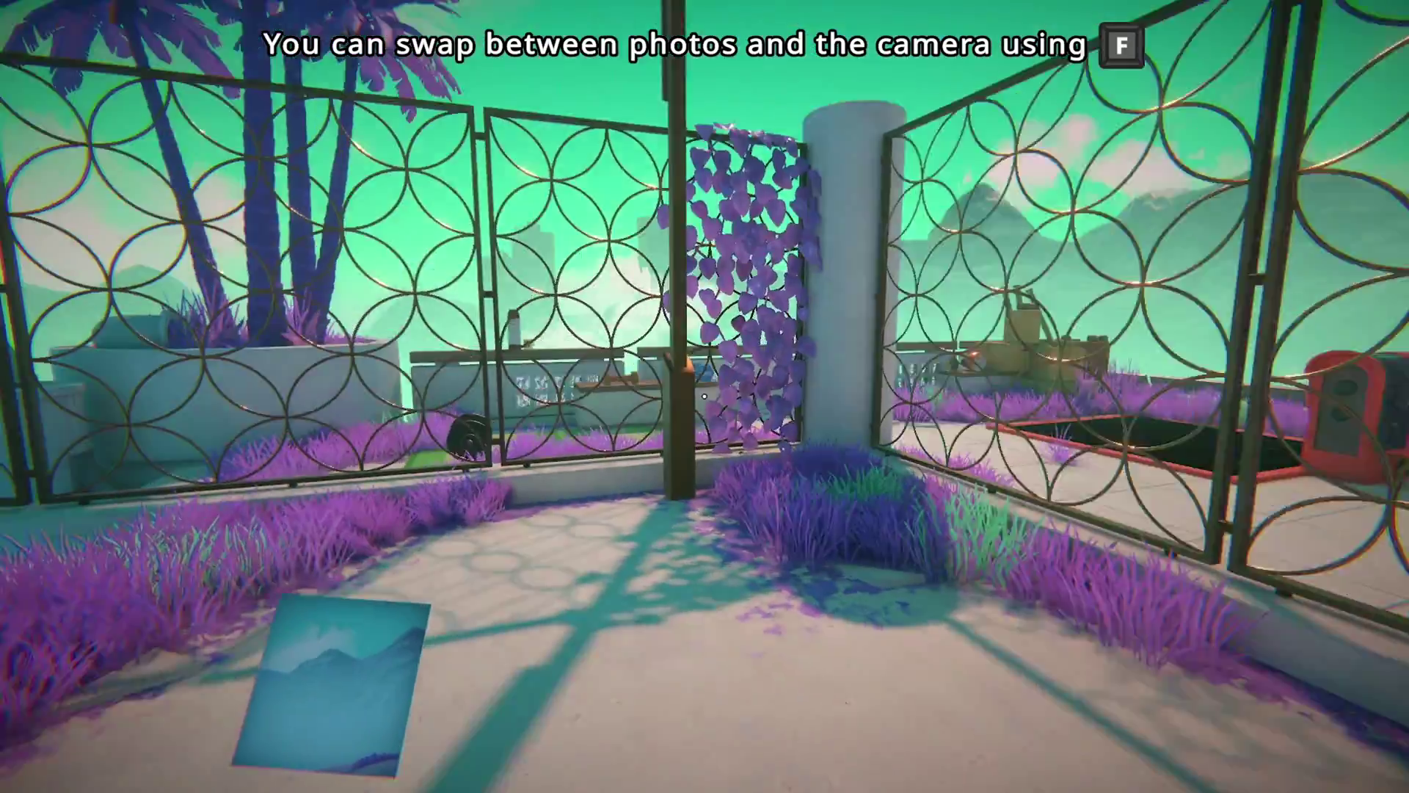
# Raise the held mountain photo and place it as 3D geometry
pyautogui.press('f')
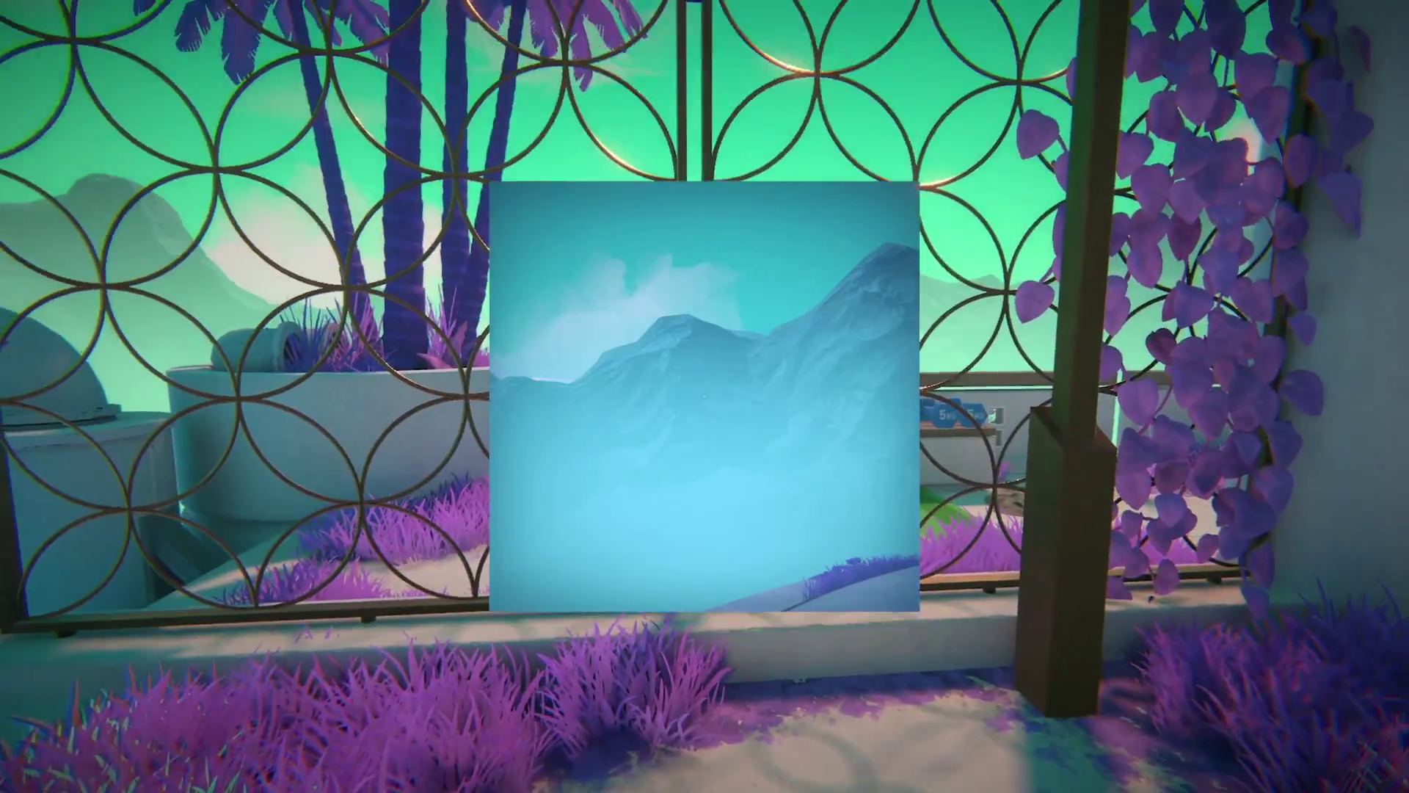
pyautogui.click(705, 396)
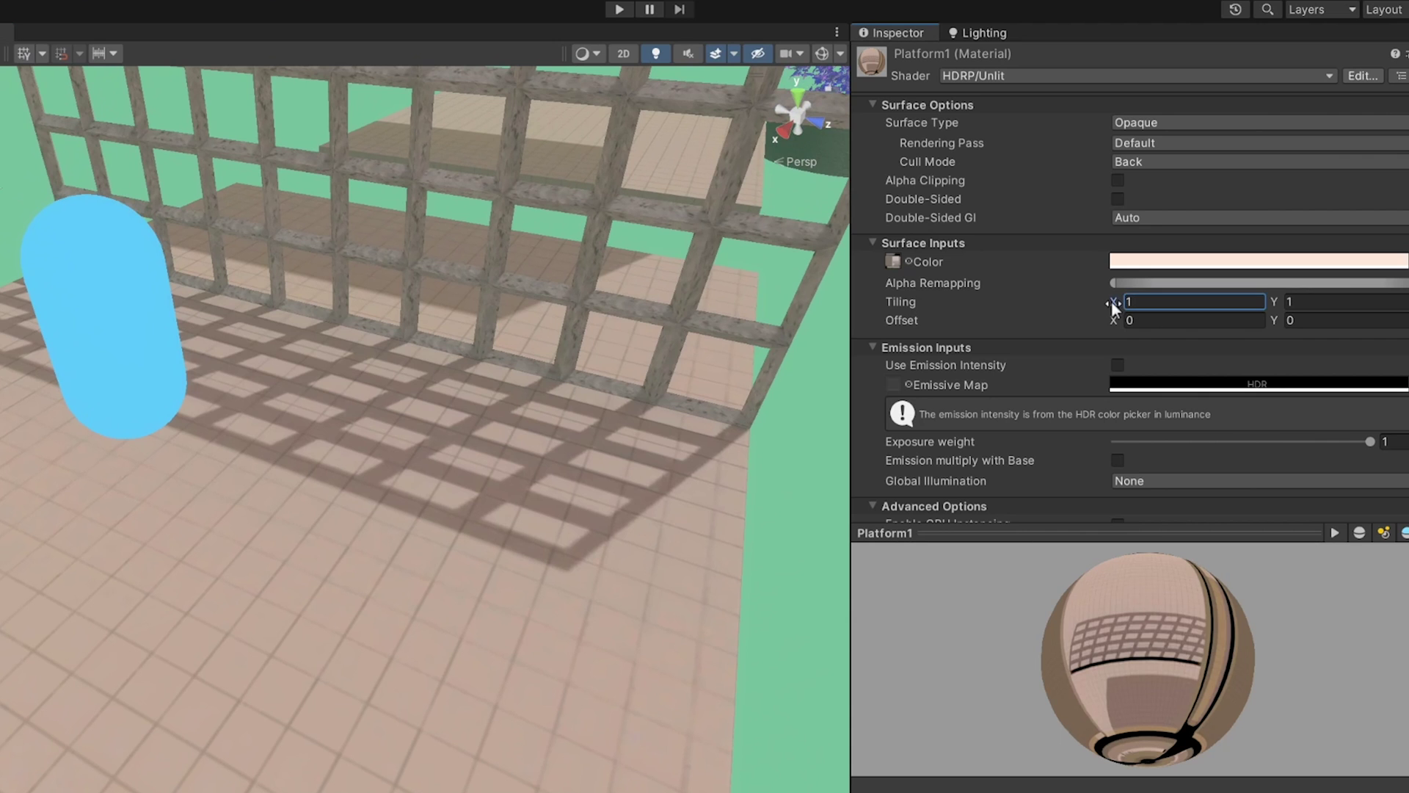
# Set Platform1 Tiling X to 0.93 and raise fog Base Height from -20 to about -6
pyautogui.moveTo(1118, 301); pyautogui.dragTo(1118, 301)
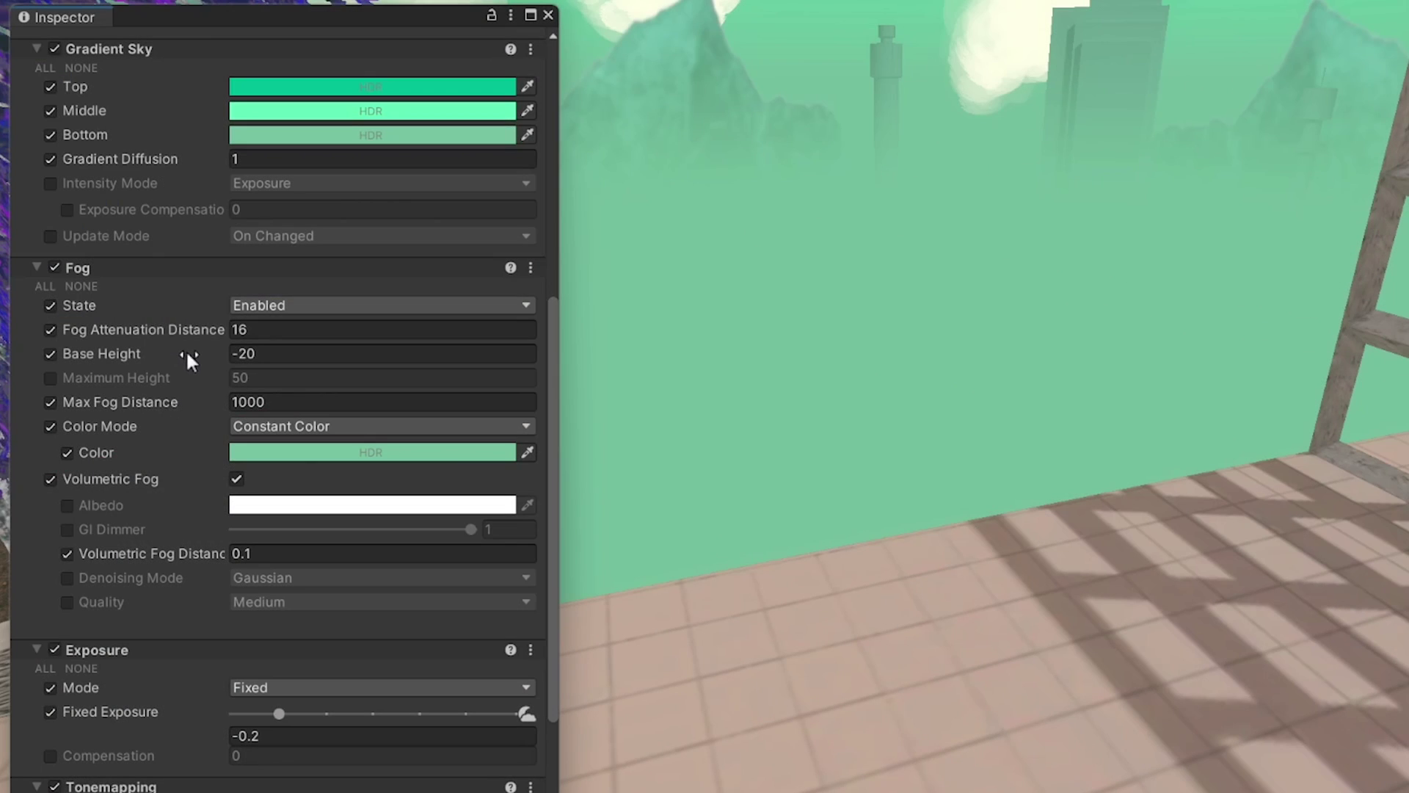
pyautogui.moveTo(188, 354); pyautogui.dragTo(0, 355)
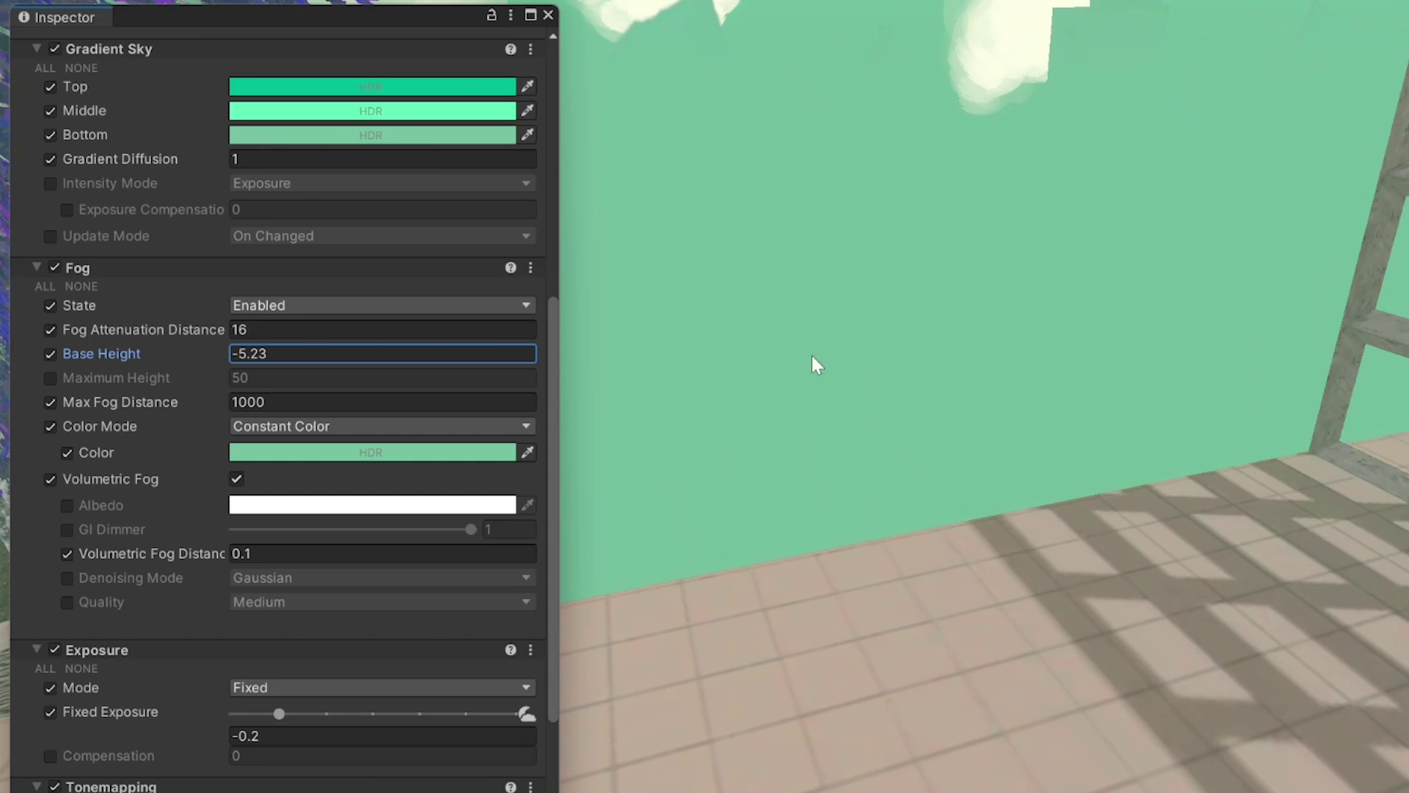
pyautogui.moveTo(180, 336)
pyautogui.mouseDown()
pyautogui.moveTo(447, 334)
pyautogui.moveTo(166, 333)
pyautogui.mouseUp()
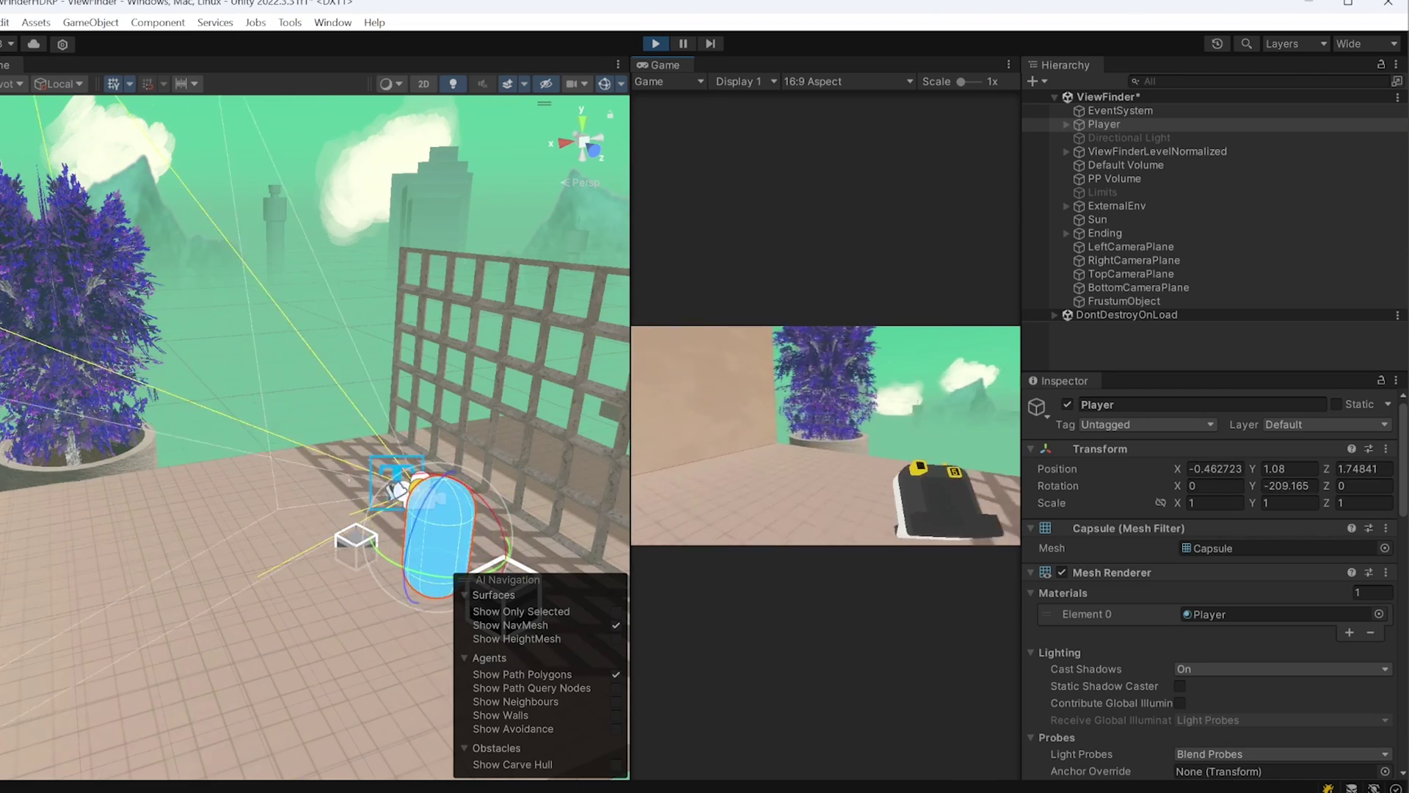
# Expand Player, select the Camera-Movement state, and preview the Camera-Look and Camera-Film clips
pyautogui.click(1066, 123)
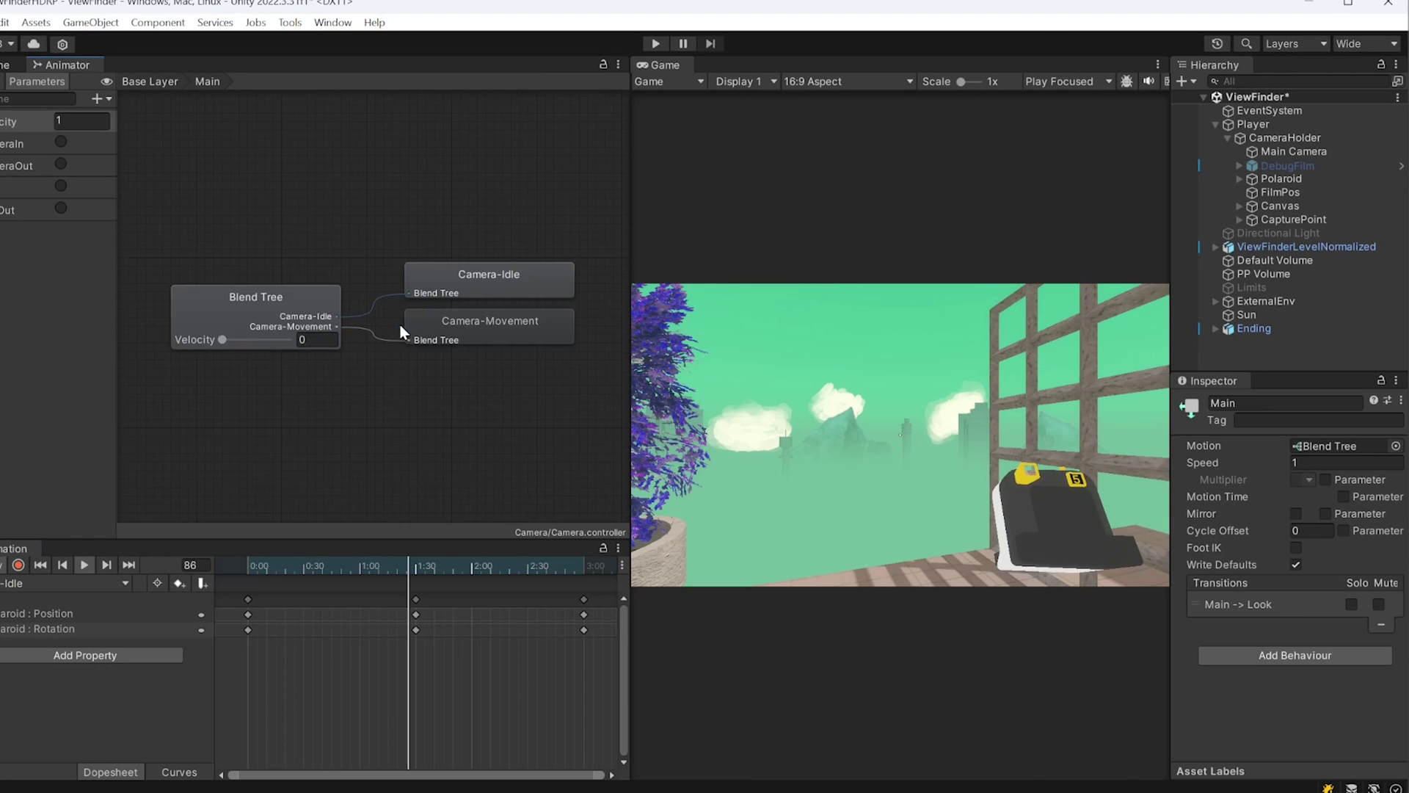
pyautogui.click(512, 326)
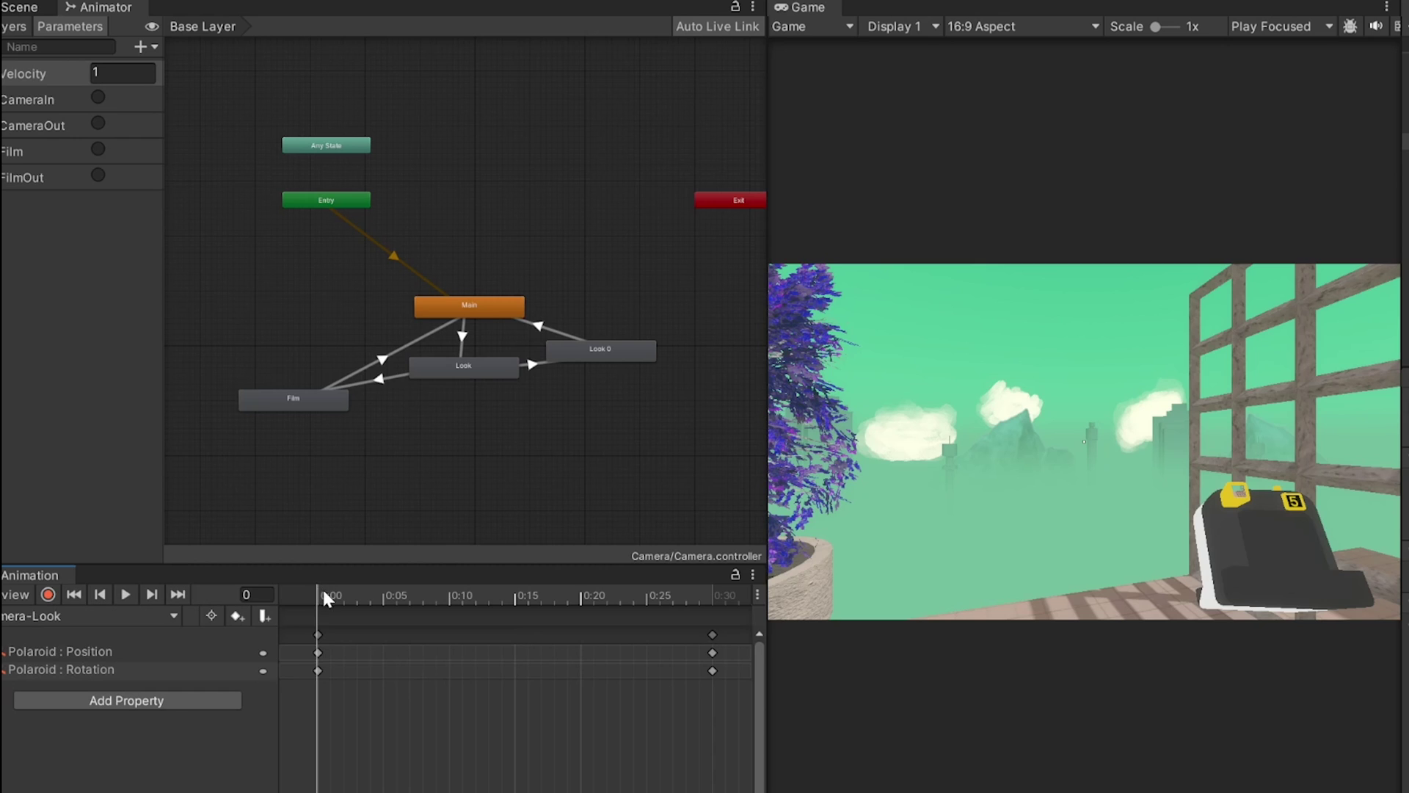
pyautogui.moveTo(322, 596)
pyautogui.mouseDown()
pyautogui.moveTo(695, 606)
pyautogui.moveTo(500, 594)
pyautogui.mouseUp()
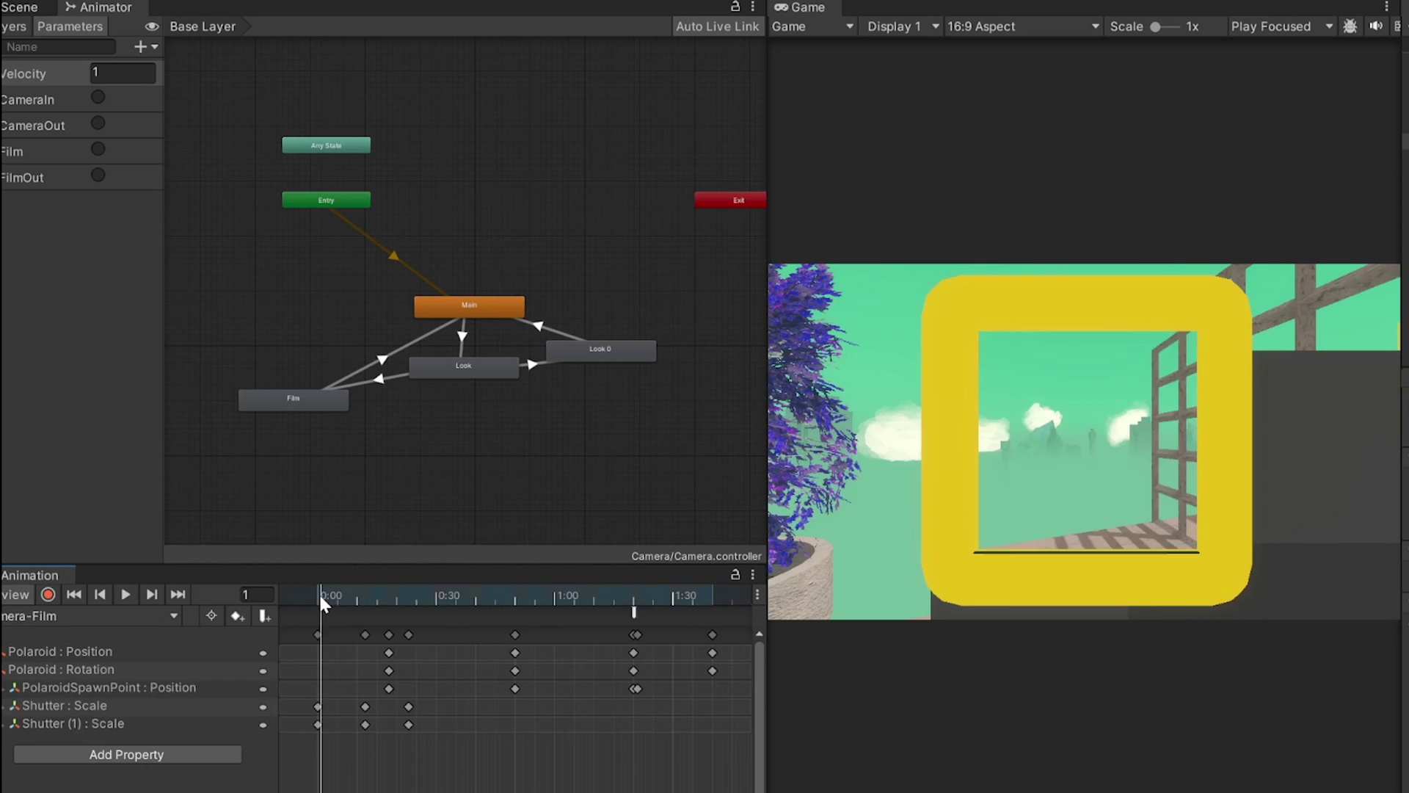
pyautogui.moveTo(319, 595); pyautogui.dragTo(547, 600)
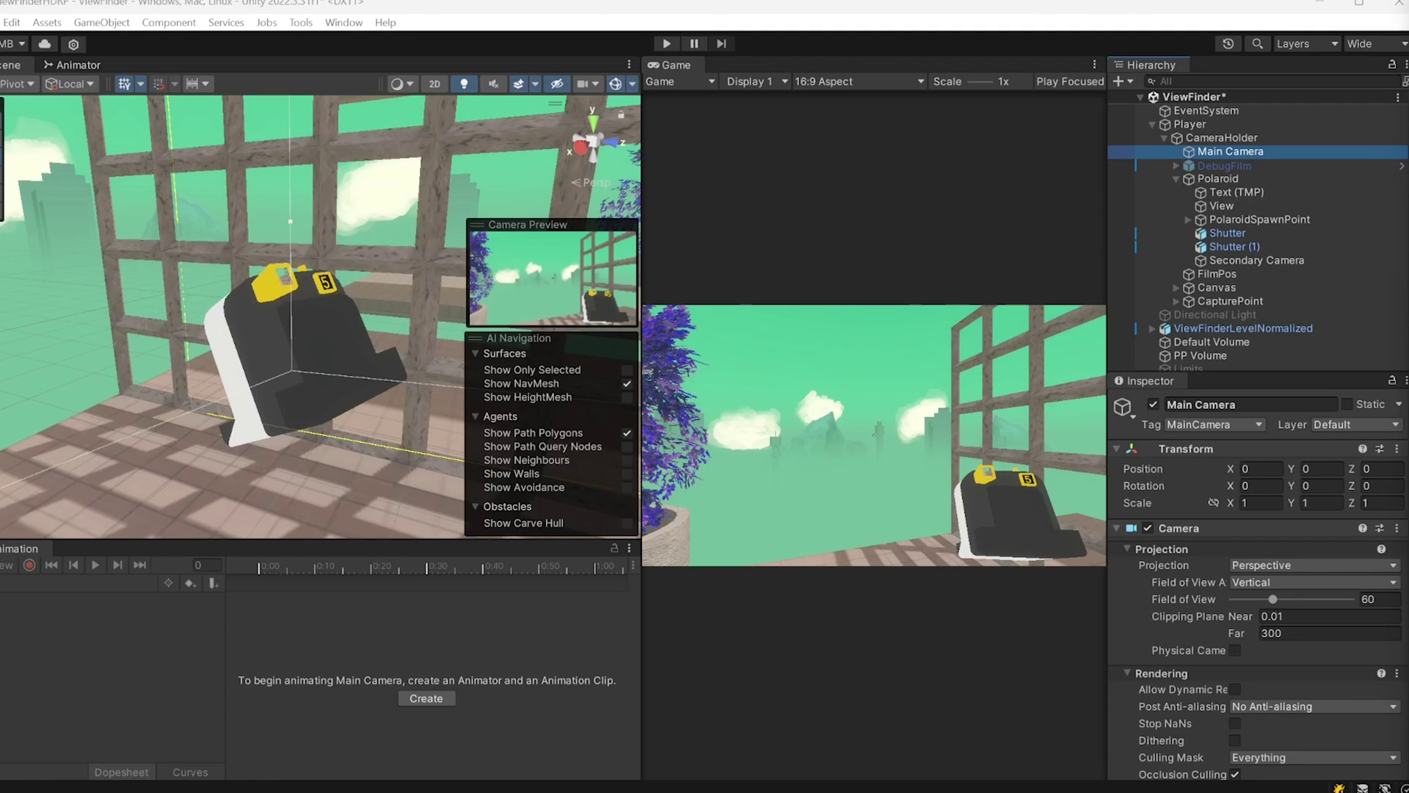
# Inspect the Polaroid's Secondary Camera settings while orbiting around the model
pyautogui.keyDown('alt'); pyautogui.moveTo(311, 418); pyautogui.dragTo(448, 358); pyautogui.keyUp('alt')
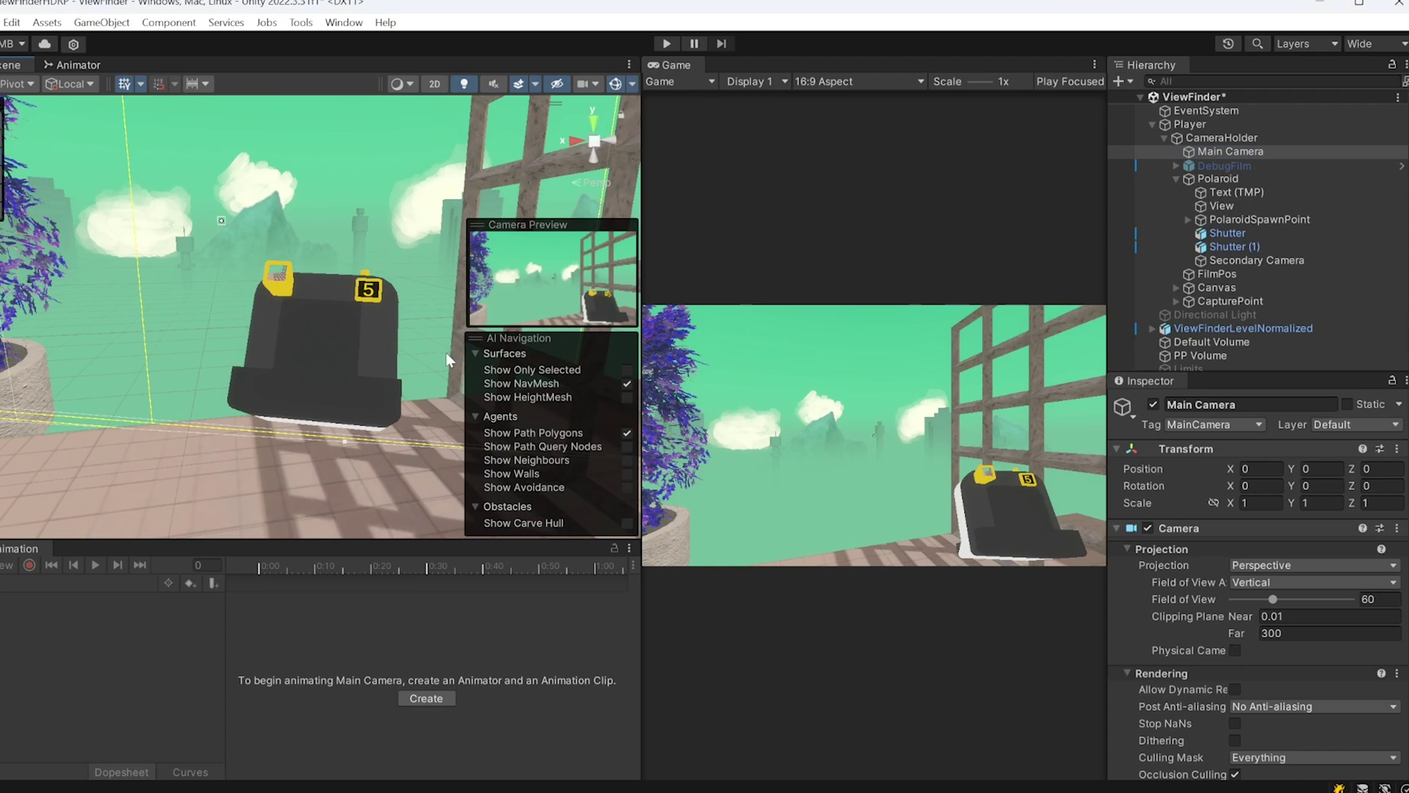
pyautogui.click(1247, 260)
pyautogui.keyDown('alt'); pyautogui.moveTo(188, 375); pyautogui.dragTo(330, 330); pyautogui.keyUp('alt')
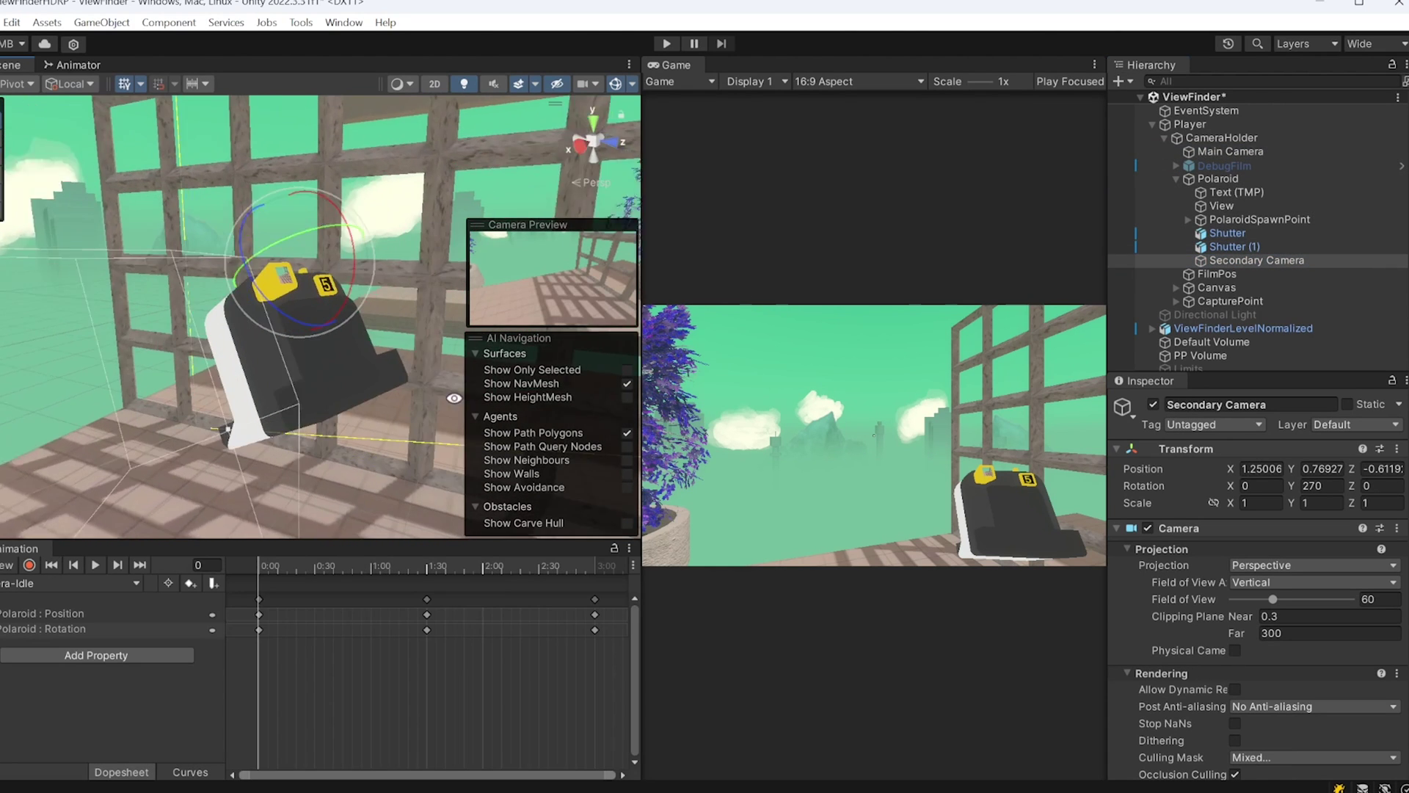
pyautogui.keyDown('alt'); pyautogui.moveTo(454, 398); pyautogui.dragTo(341, 402); pyautogui.keyUp('alt')
# Frame the View viewfinder quad and recheck the Secondary Camera's output settings
pyautogui.click(287, 416)
pyautogui.press('f')
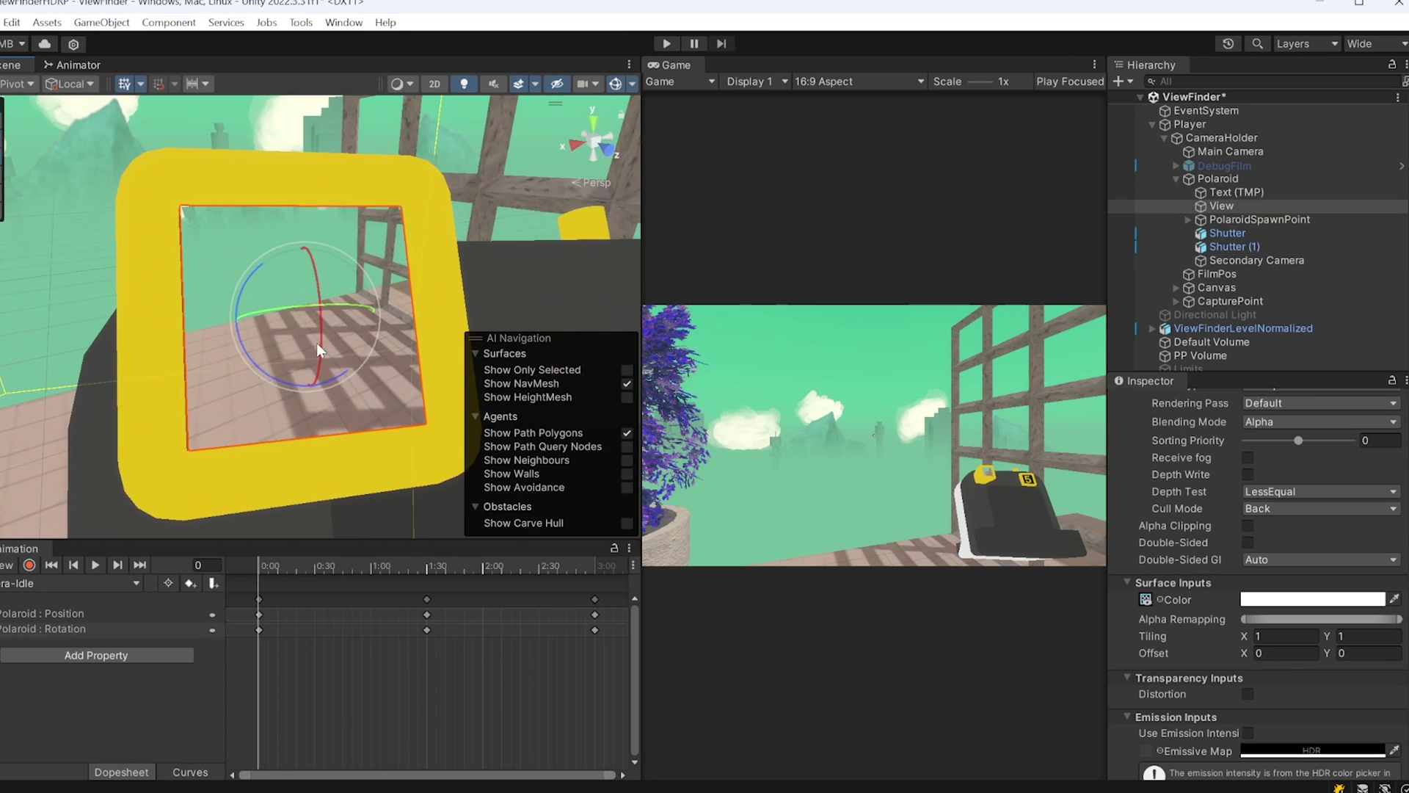
pyautogui.scroll(-3, 314, 330)
pyautogui.hotkey('ctrl', 'z')
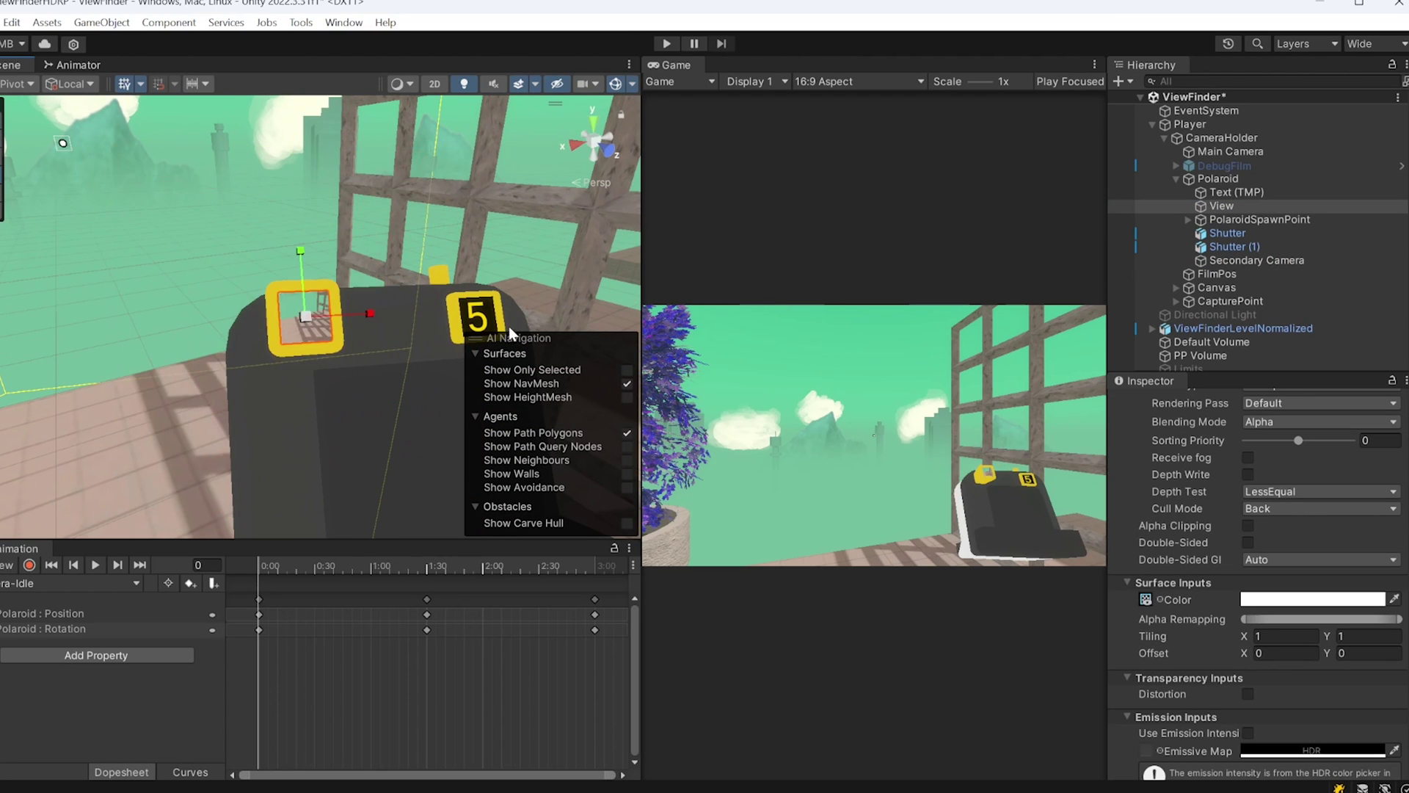
pyautogui.click(1256, 260)
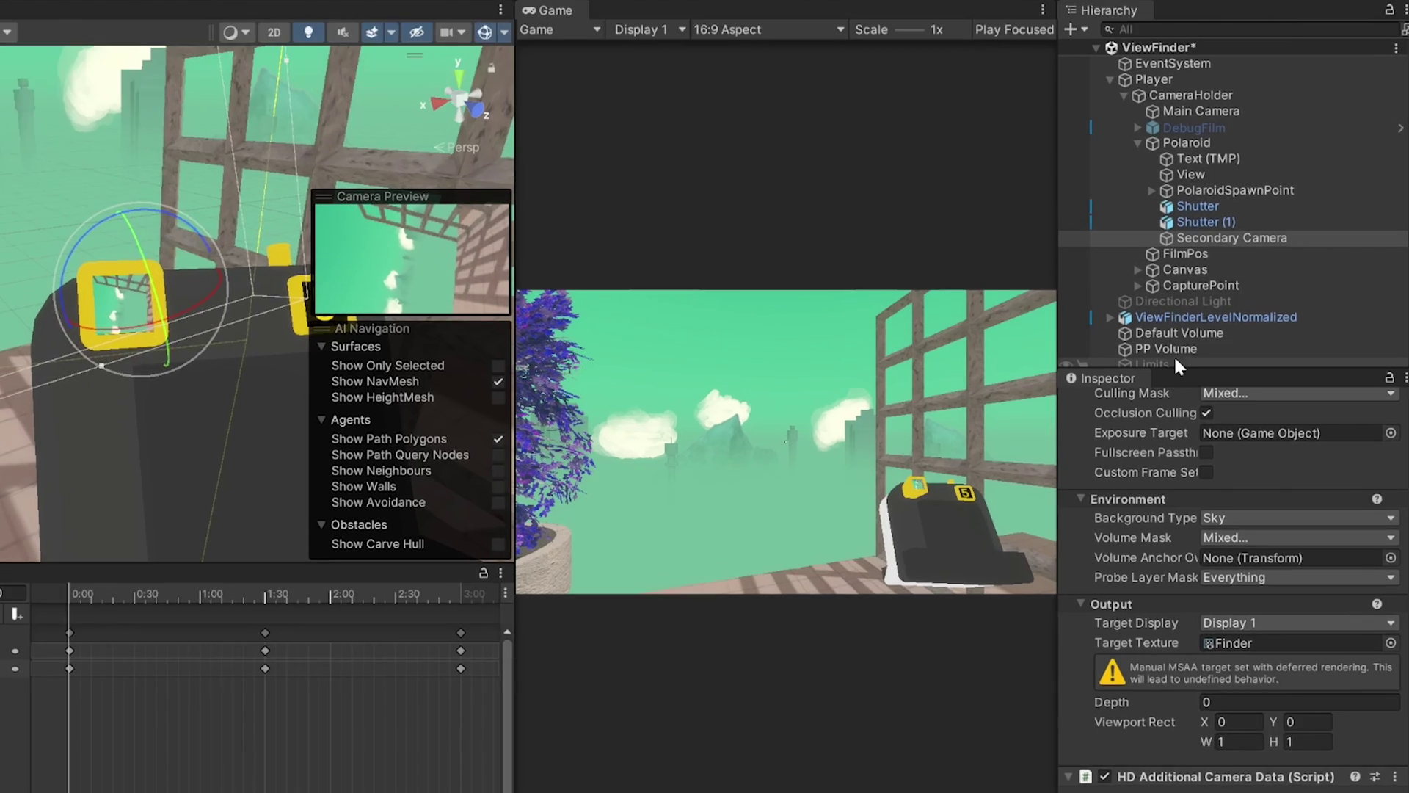
pyautogui.scroll(5, 1256, 495)
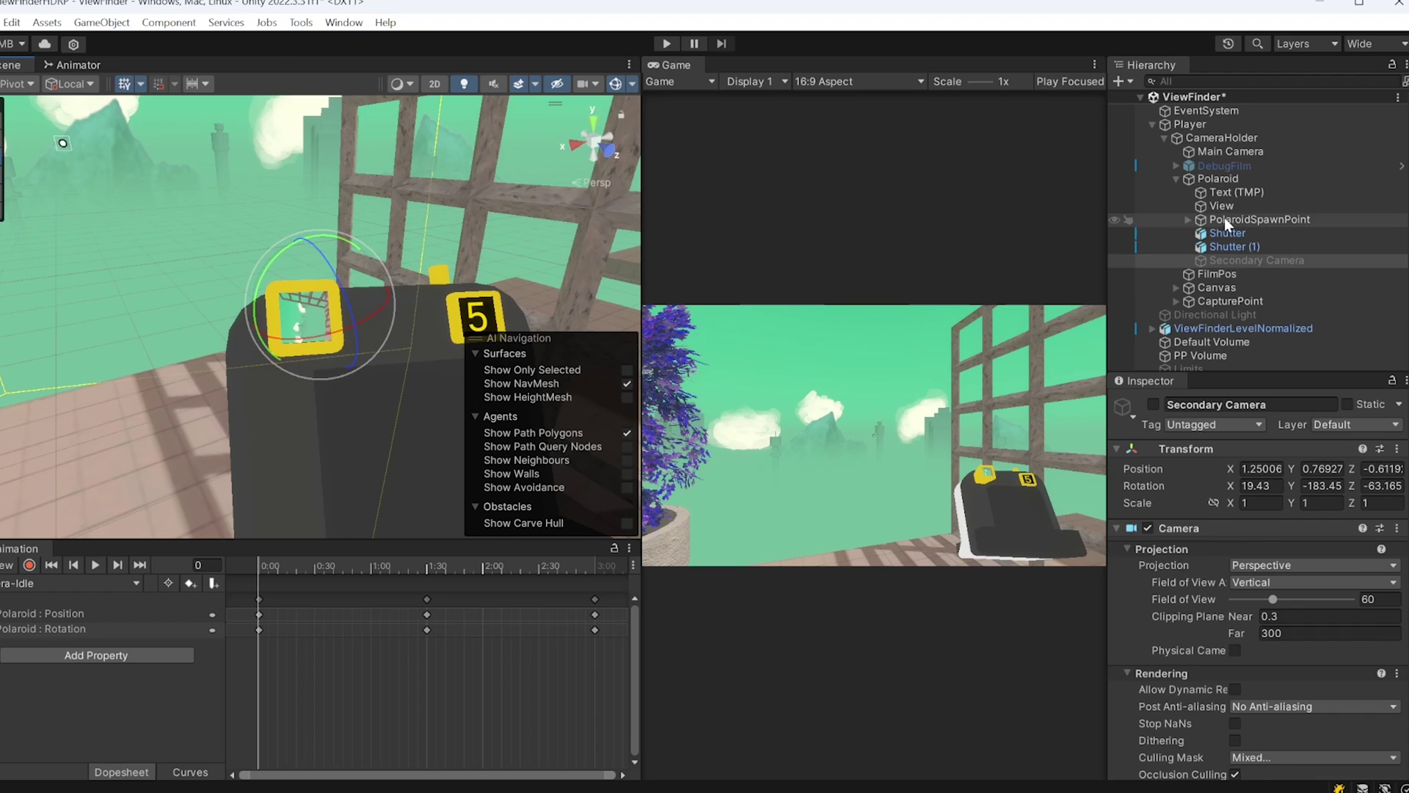
pyautogui.click(1222, 206)
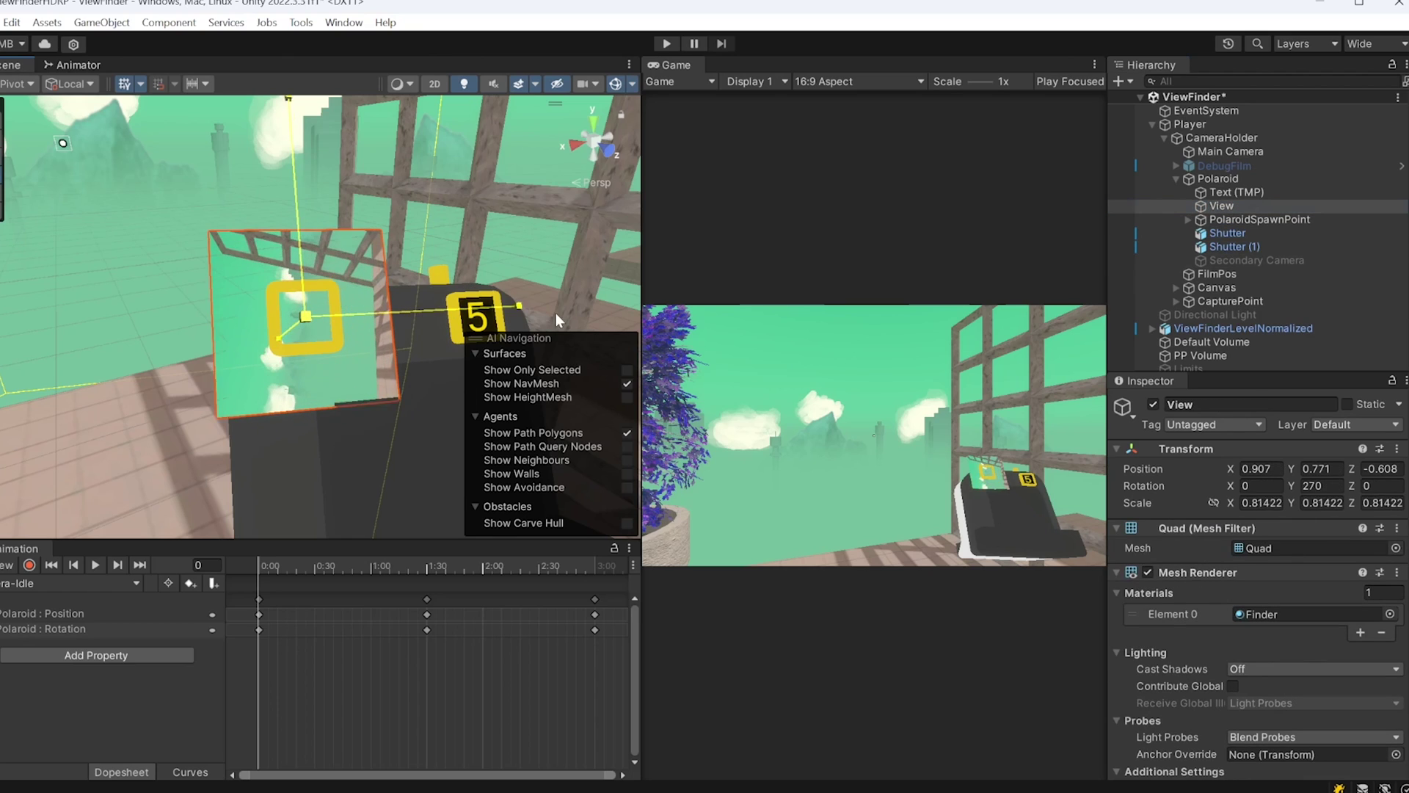
# Maximize the running Game view to full size
pyautogui.hotkey('ctrl', 'p')
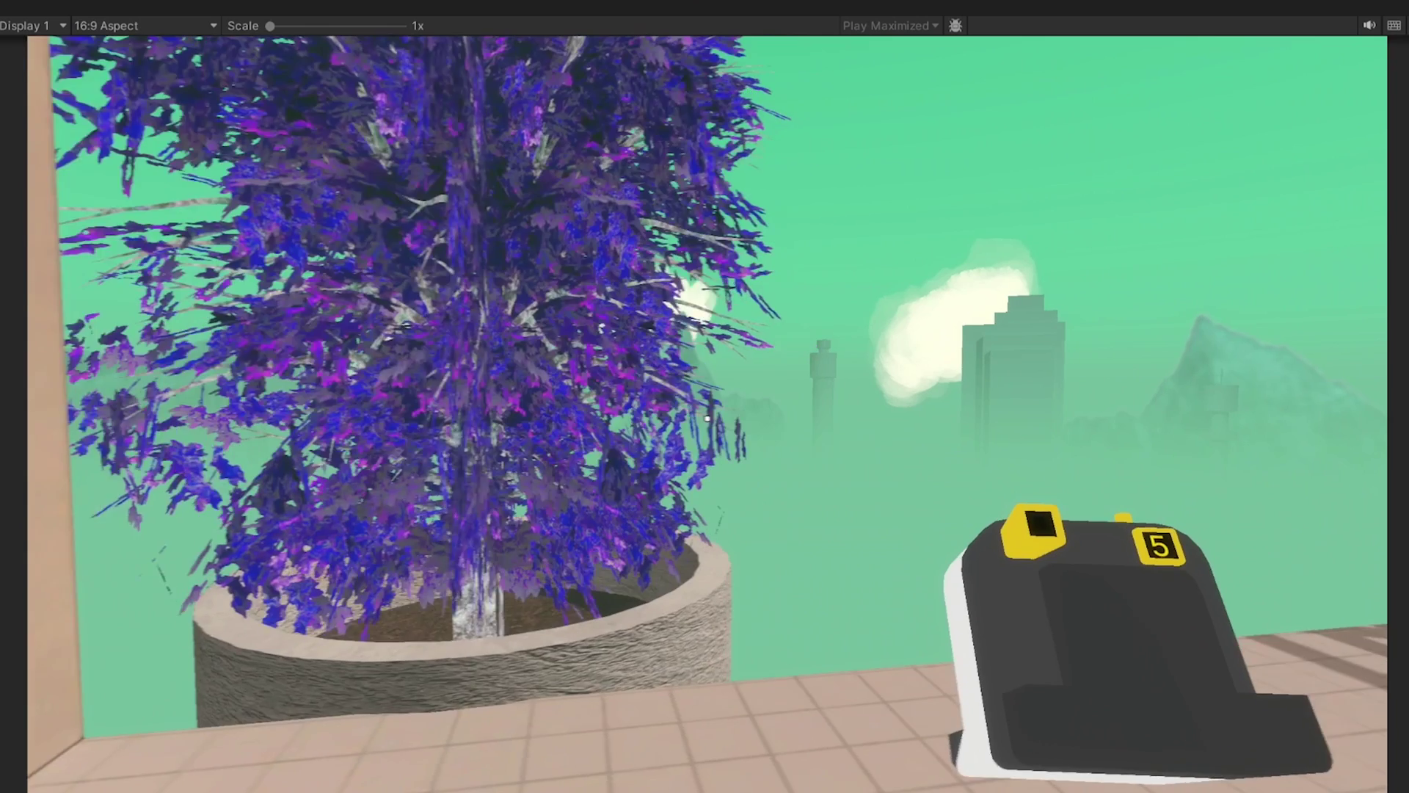